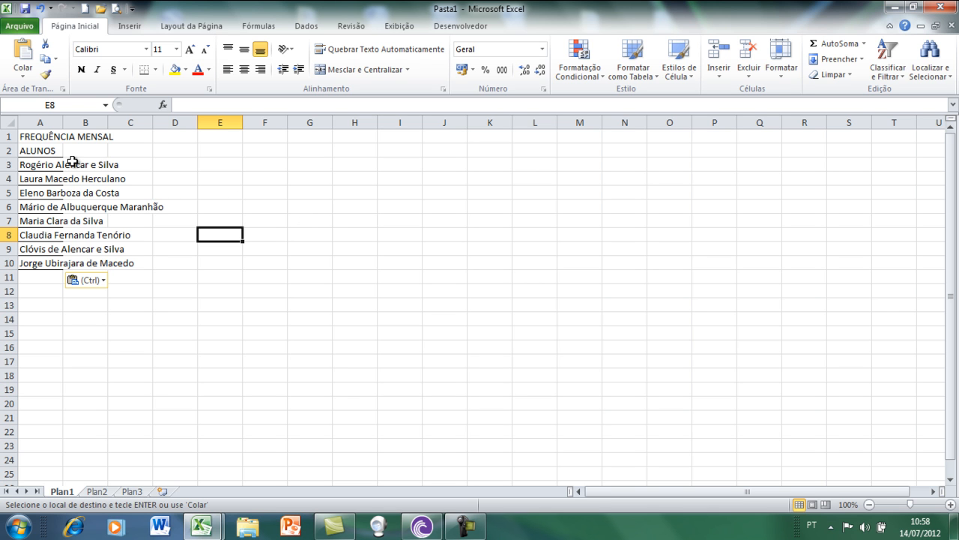
# - Widen column A so the full student names fit inside their cells
pyautogui.click(36, 136)
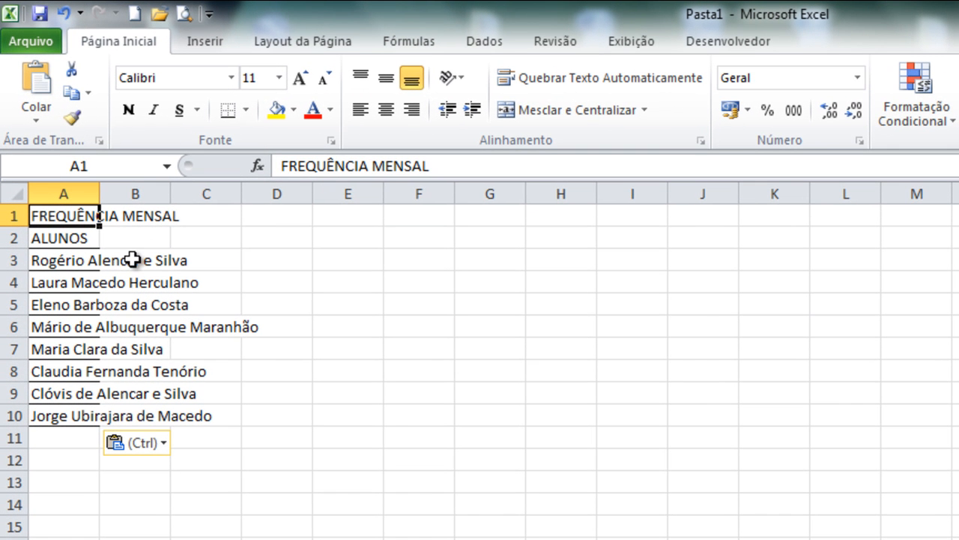
pyautogui.click(204, 521)
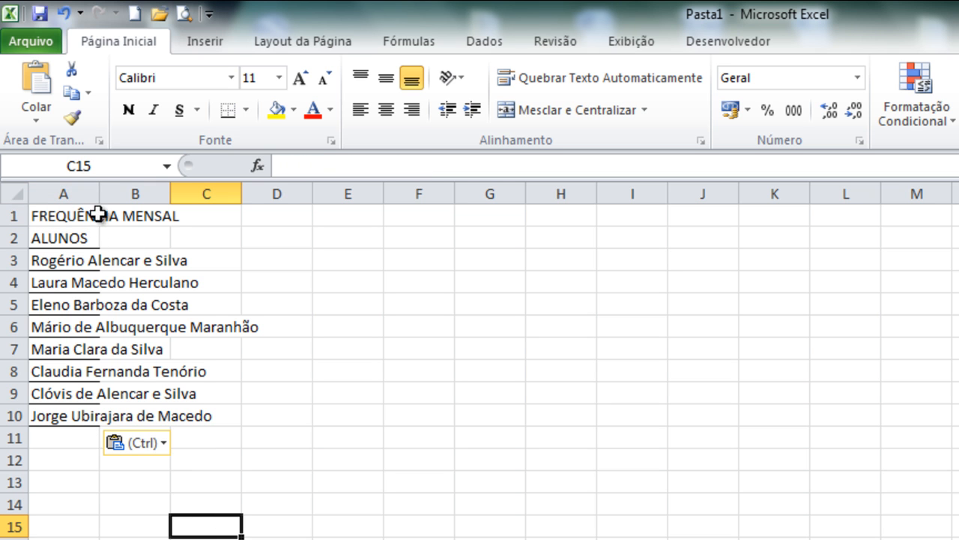
pyautogui.moveTo(96, 193); pyautogui.dragTo(266, 200)
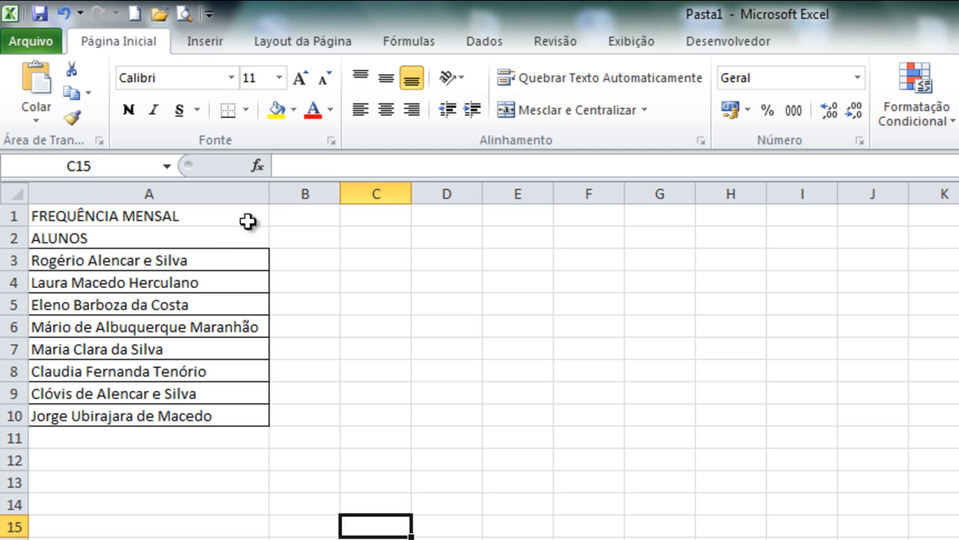
# - Increase the height of row 2, which holds the ALUNOS heading, slightly
pyautogui.click(218, 242)
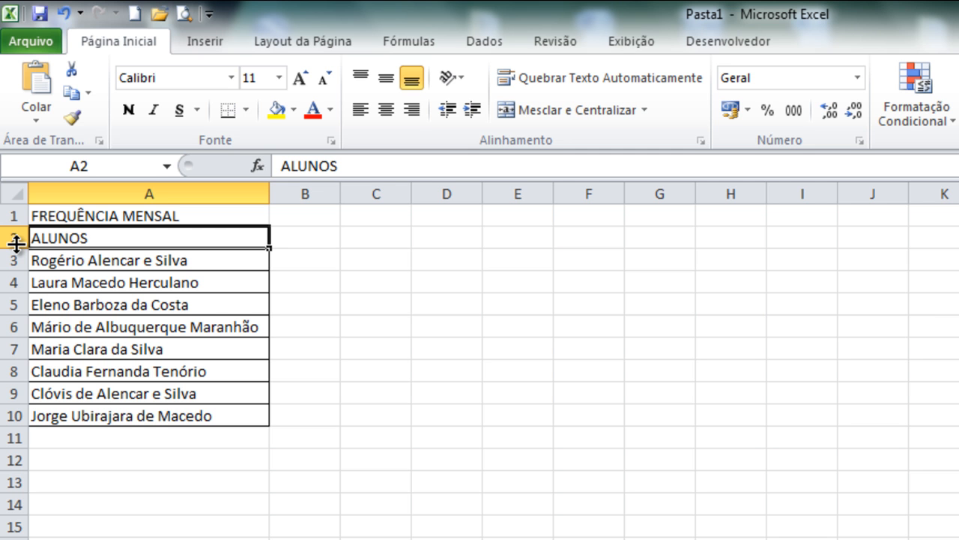
pyautogui.moveTo(17, 249); pyautogui.dragTo(17, 257)
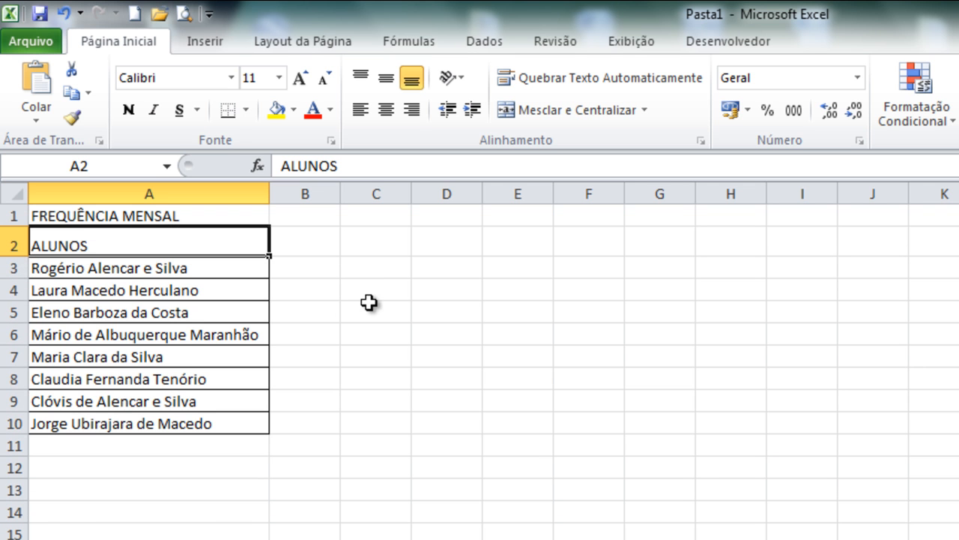
pyautogui.click(322, 238)
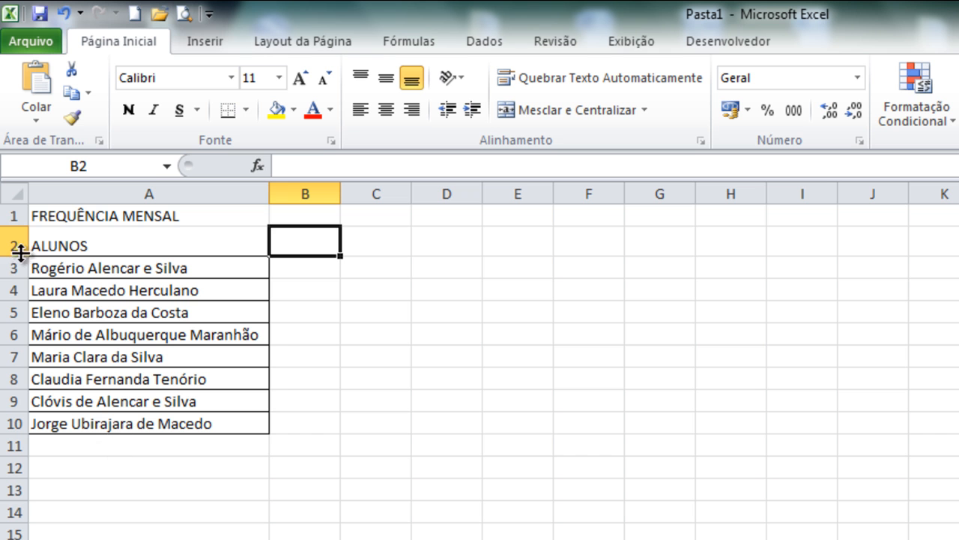
pyautogui.click(385, 303)
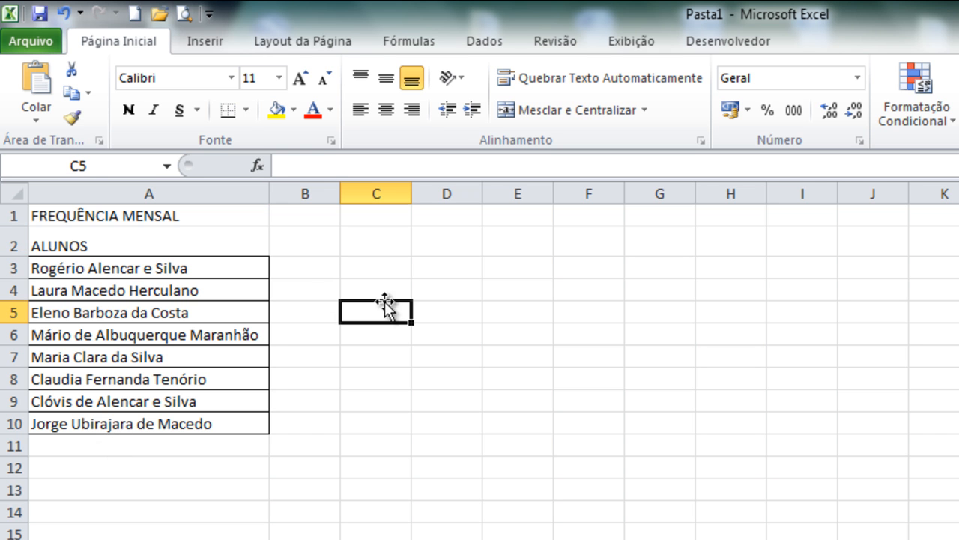
# - Insert a blank row above the ALUNOS heading, and merge and center cells A2:A3
pyautogui.click(6, 243)
pyautogui.rightClick(6, 244)
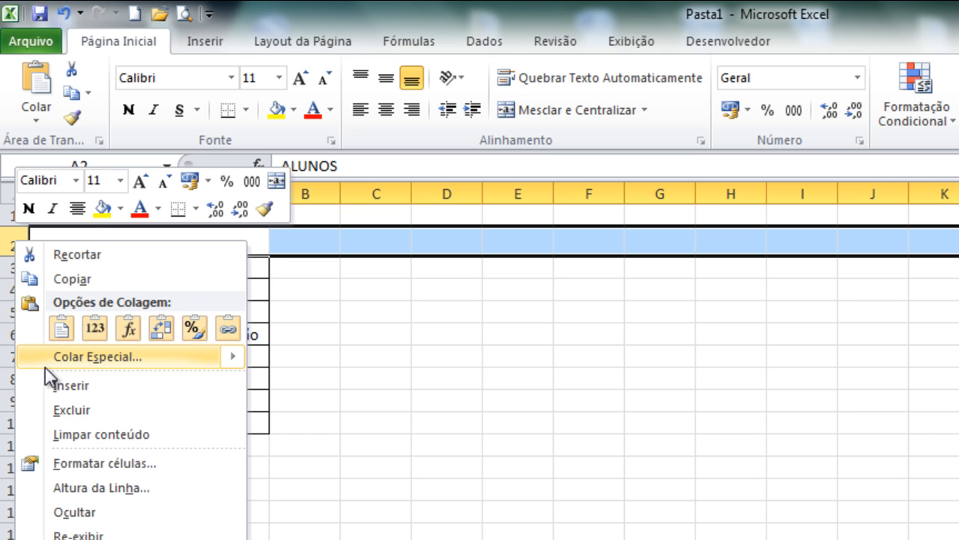
pyautogui.press('Escape')
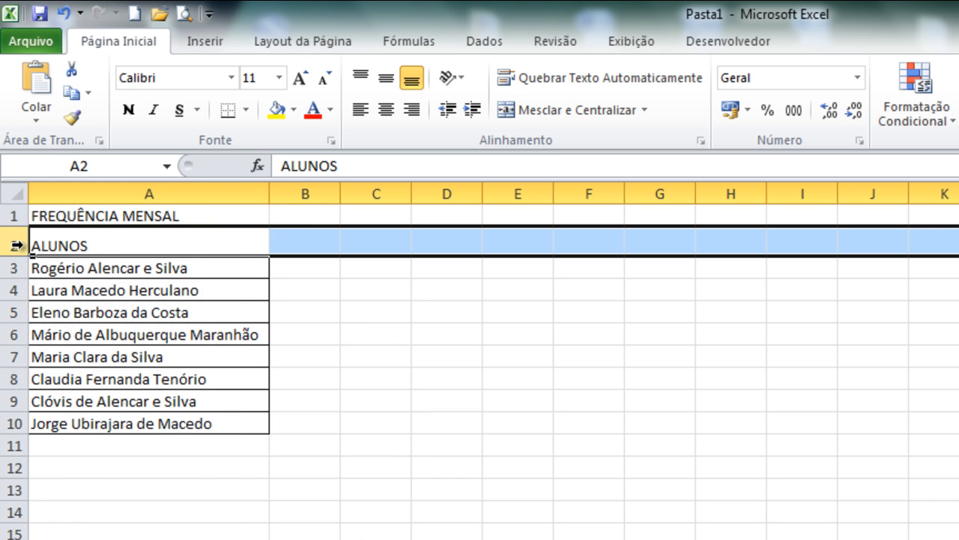
pyautogui.rightClick(16, 245)
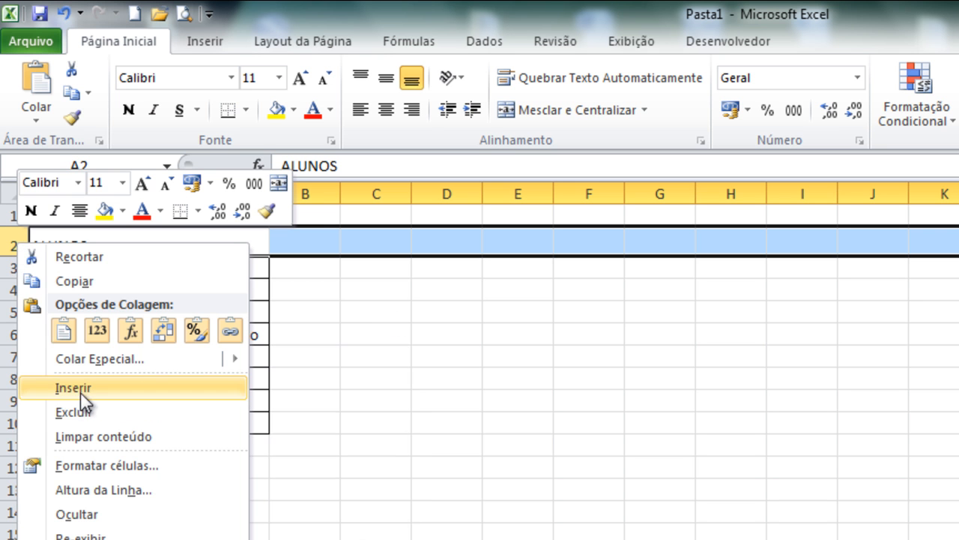
pyautogui.click(22, 389)
pyautogui.click(153, 237)
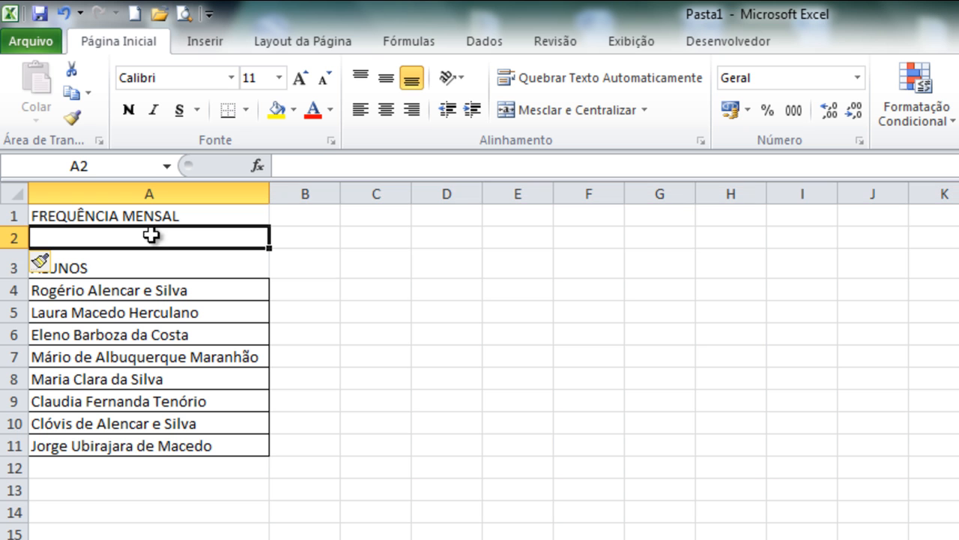
pyautogui.moveTo(114, 234); pyautogui.dragTo(122, 263)
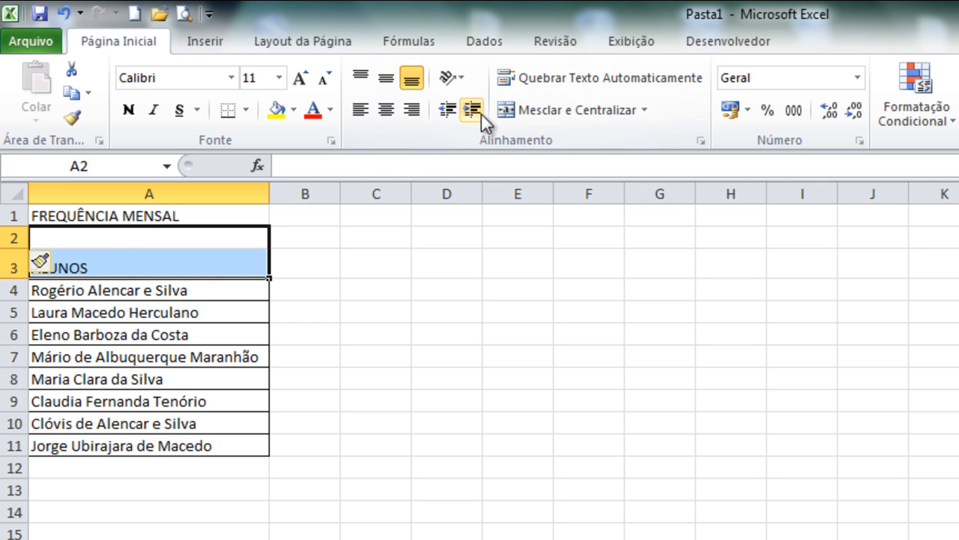
pyautogui.click(531, 115)
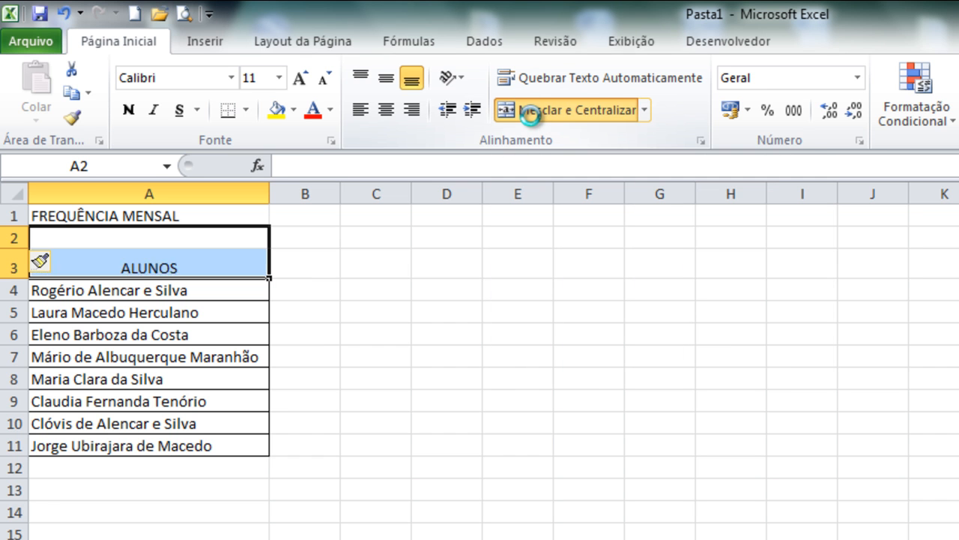
# - Enter the subject heading PORTUGUÊS in cell B2
pyautogui.click(320, 239)
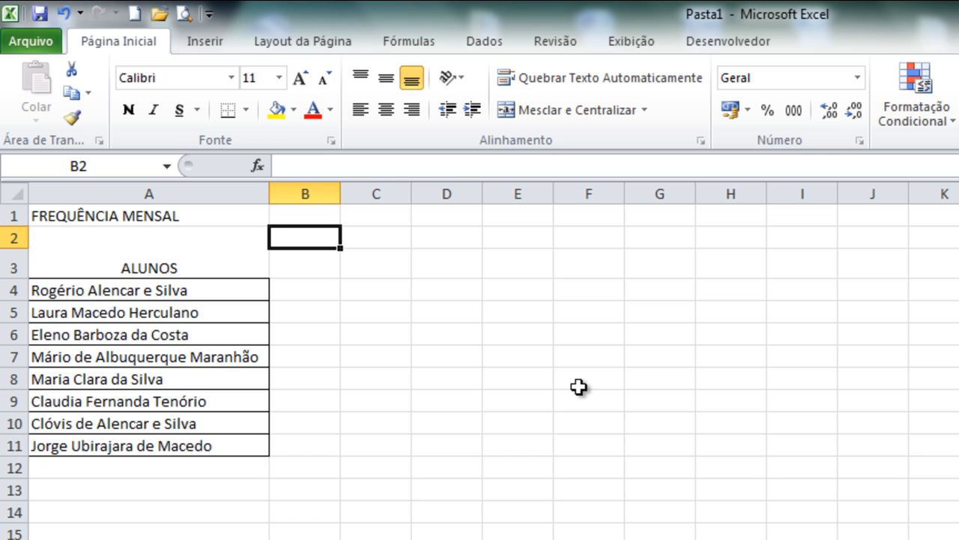
pyautogui.write('POR')
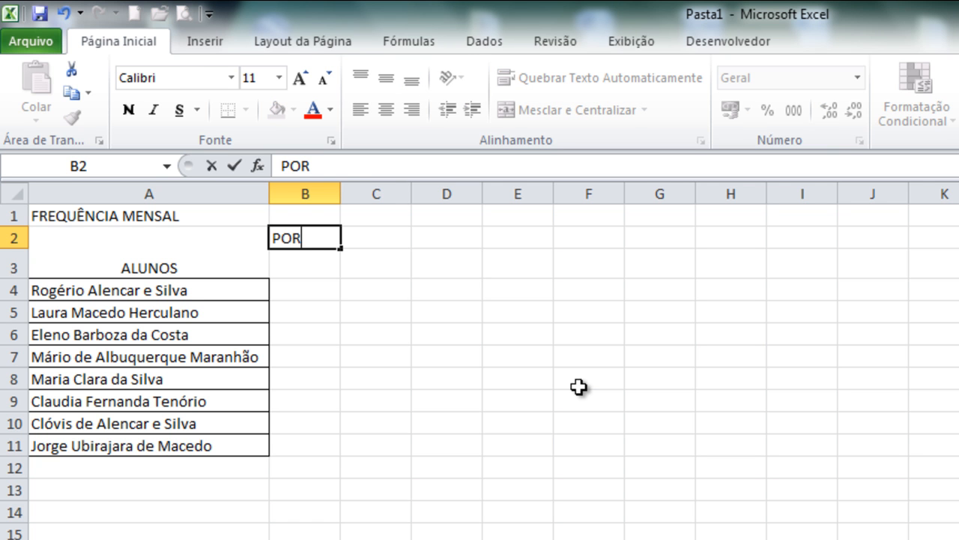
pyautogui.write('TUGUÊS')
pyautogui.press('Return')
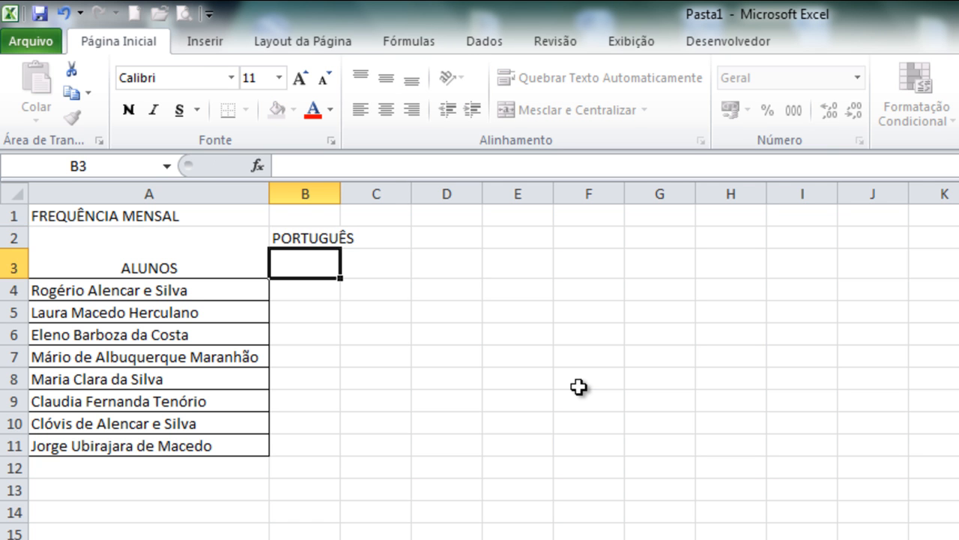
# - Enter the heading FREQUÊNCIA in cell B3 and widen column B to fit it
pyautogui.write('F')
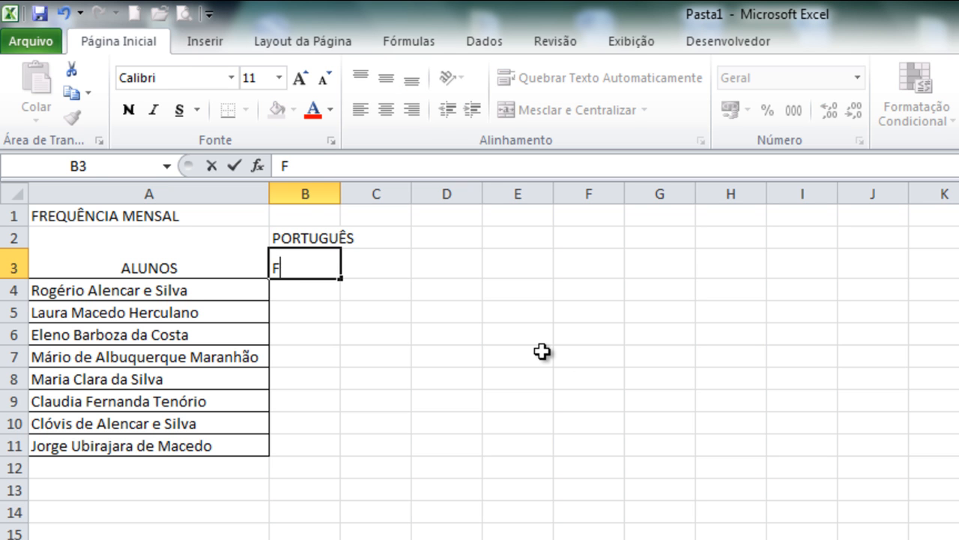
pyautogui.write('REQUÊNCIA')
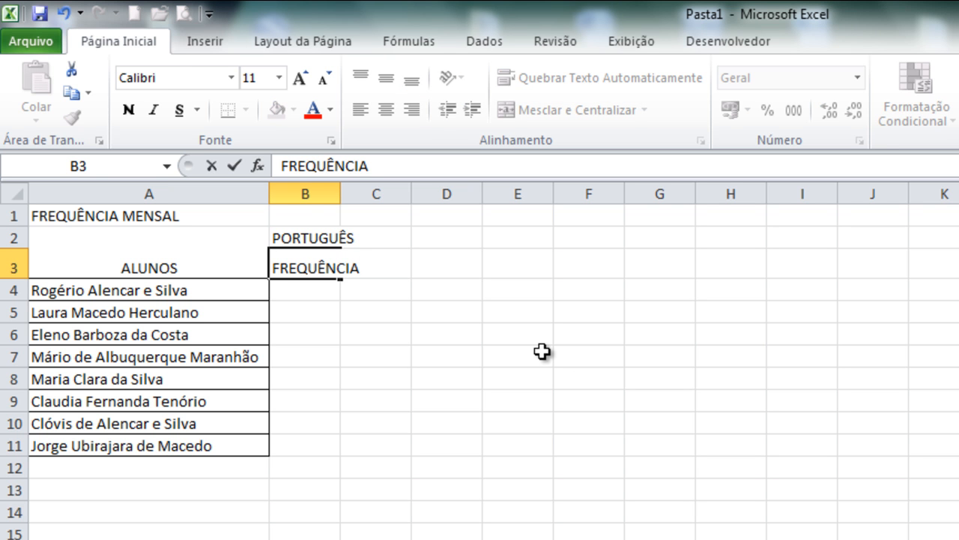
pyautogui.press('Return')
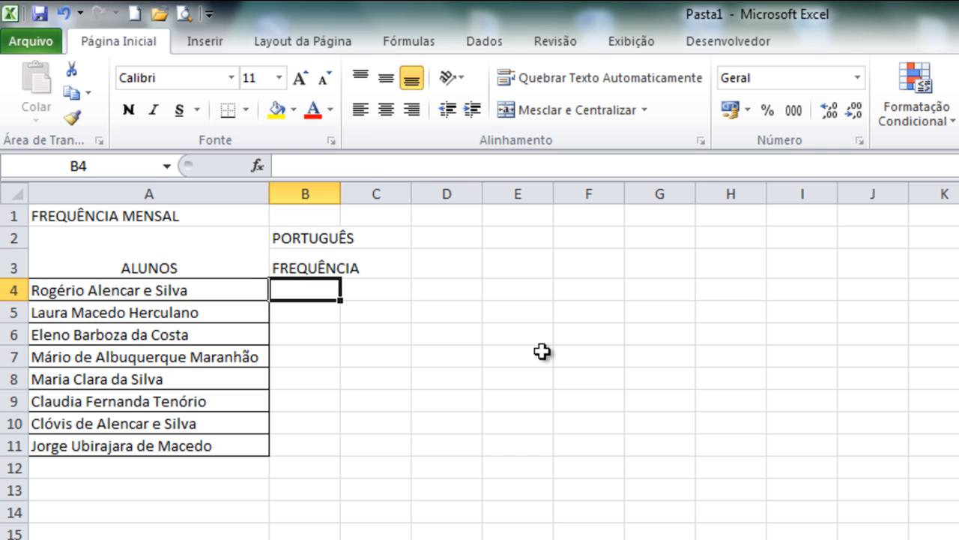
pyautogui.moveTo(344, 195); pyautogui.dragTo(370, 189)
# - Enter the heading FREQUÊNCIA % in cell C3 and widen column C to fit it
pyautogui.click(416, 258)
pyautogui.write('FREQ')
pyautogui.write('UEN')
pyautogui.press('BackSpace')
pyautogui.press('BackSpace')
pyautogui.write('ÊNCIA')
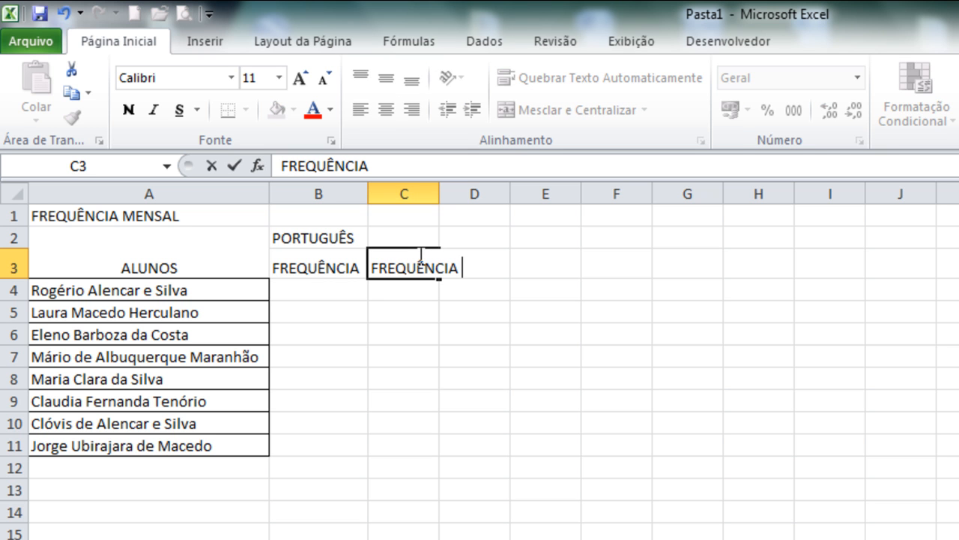
pyautogui.write(' %')
pyautogui.press('Return')
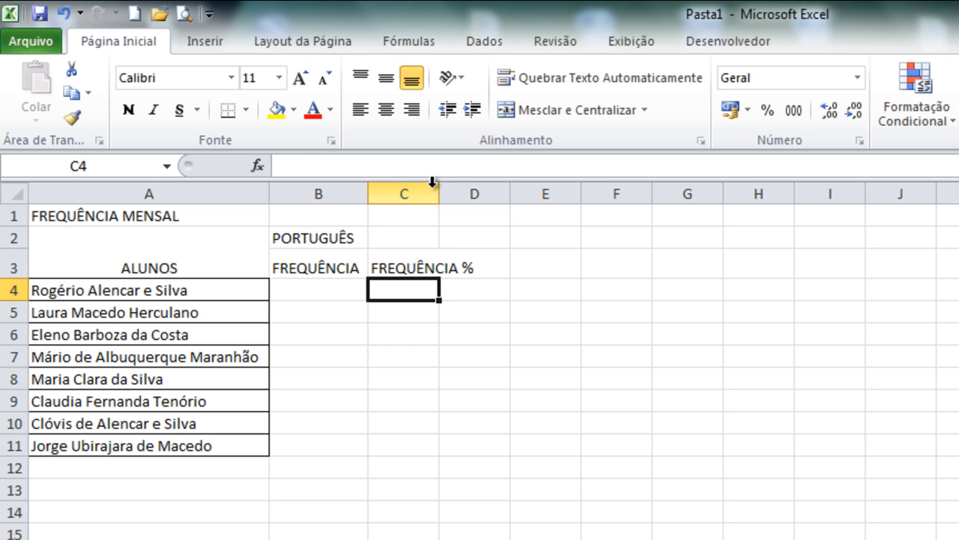
pyautogui.moveTo(444, 199); pyautogui.dragTo(484, 198)
# - Enter the heading TOTAL DE AULAS in cell D3 and widen column D to fit it
pyautogui.click(540, 267)
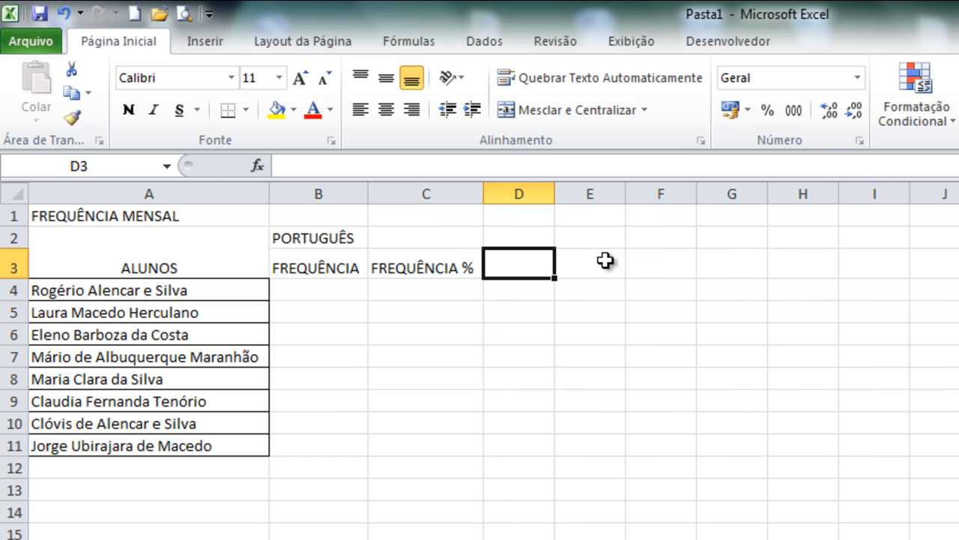
pyautogui.write('TOTAL DE AULAS')
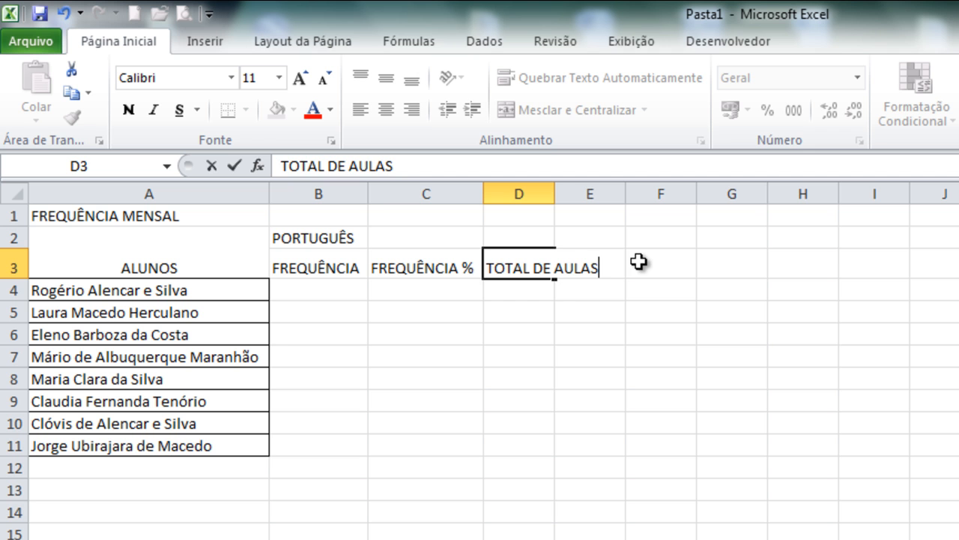
pyautogui.press('Return')
pyautogui.moveTo(554, 194); pyautogui.dragTo(597, 203)
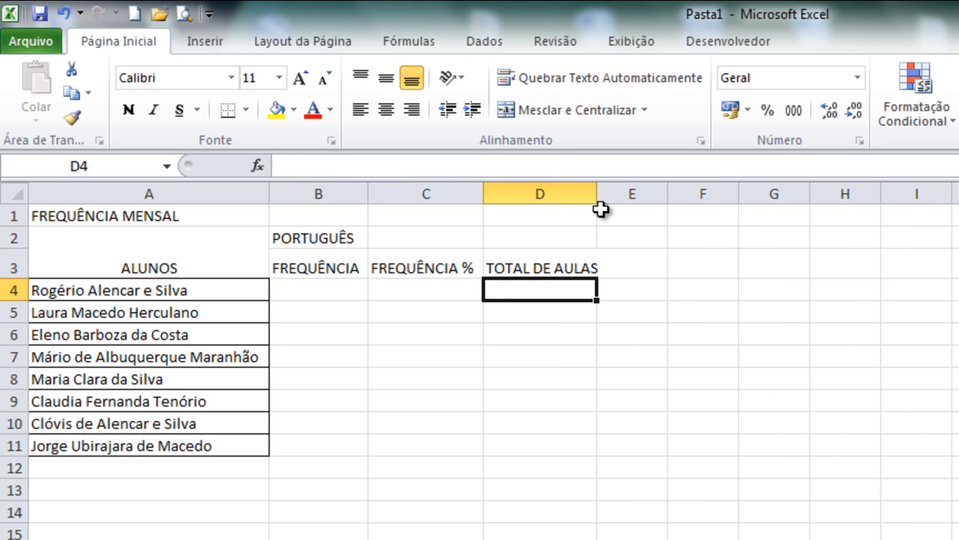
# - Merge and center the PORTUGUÊS heading across cells B2:D2
pyautogui.click(312, 239)
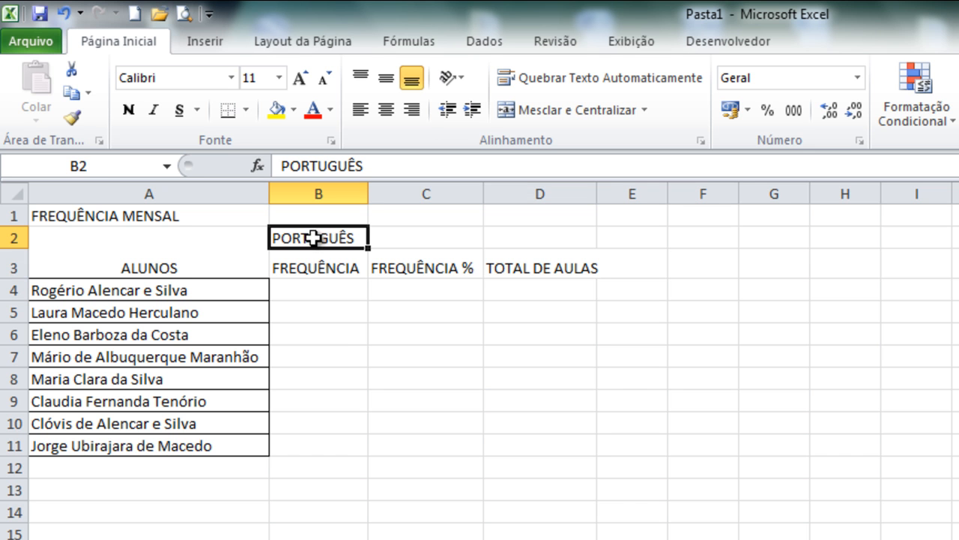
pyautogui.moveTo(312, 238); pyautogui.dragTo(541, 237)
pyautogui.click(572, 112)
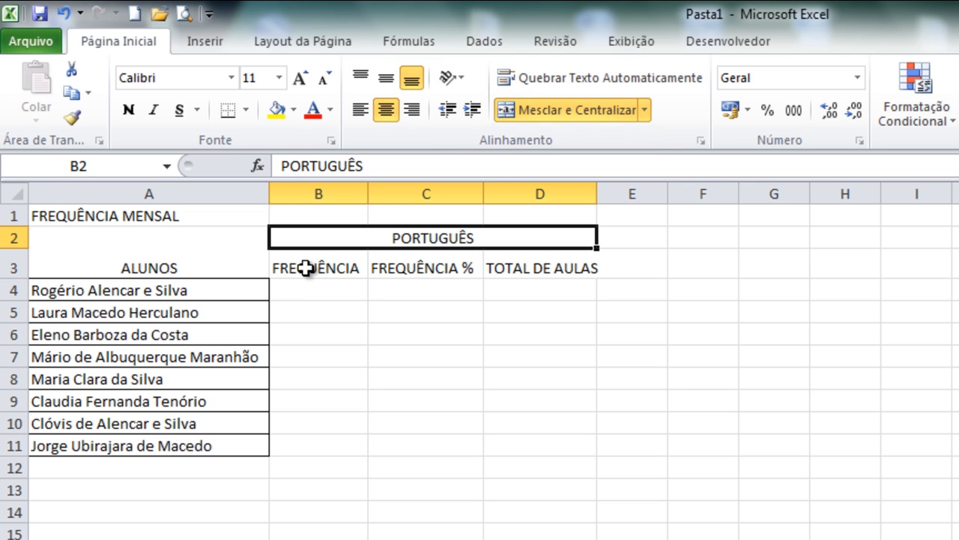
# - Set the text orientation of the three subheadings in B3:D3 to 90 degrees
pyautogui.moveTo(306, 268); pyautogui.dragTo(509, 266)
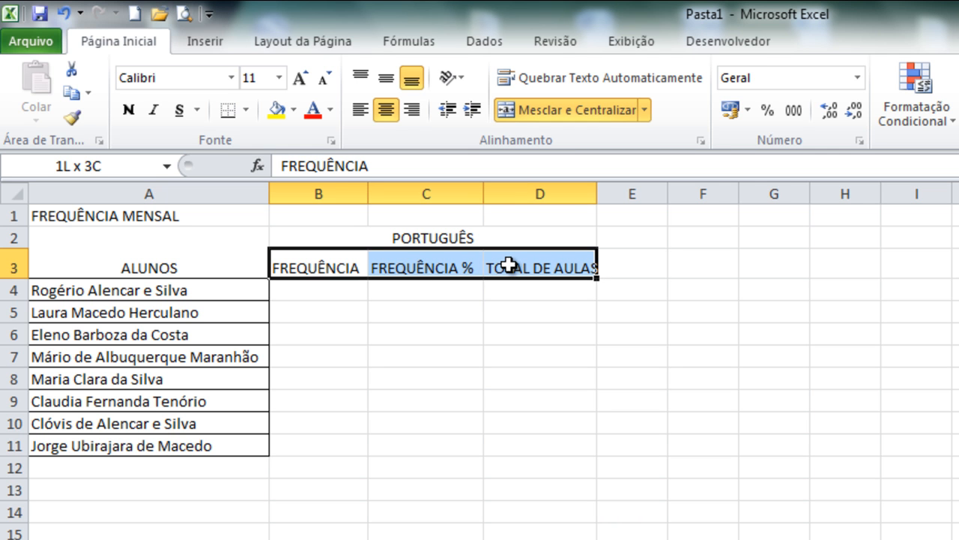
pyautogui.moveTo(510, 266); pyautogui.dragTo(509, 266)
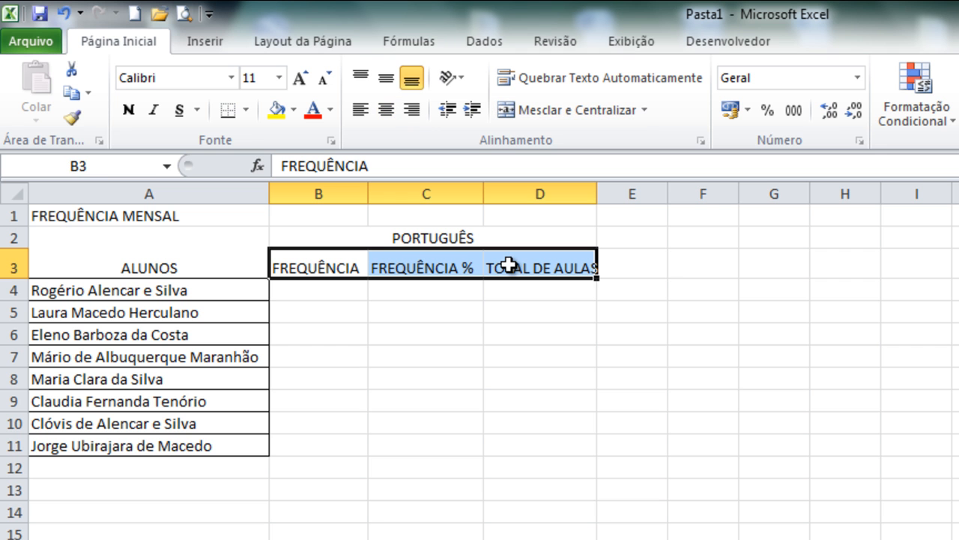
pyautogui.rightClick(511, 264)
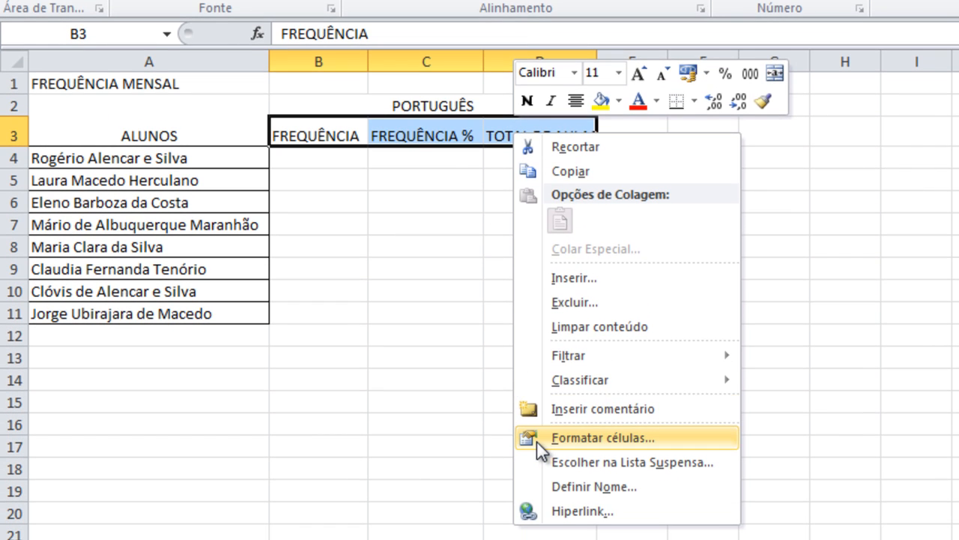
pyautogui.click(536, 441)
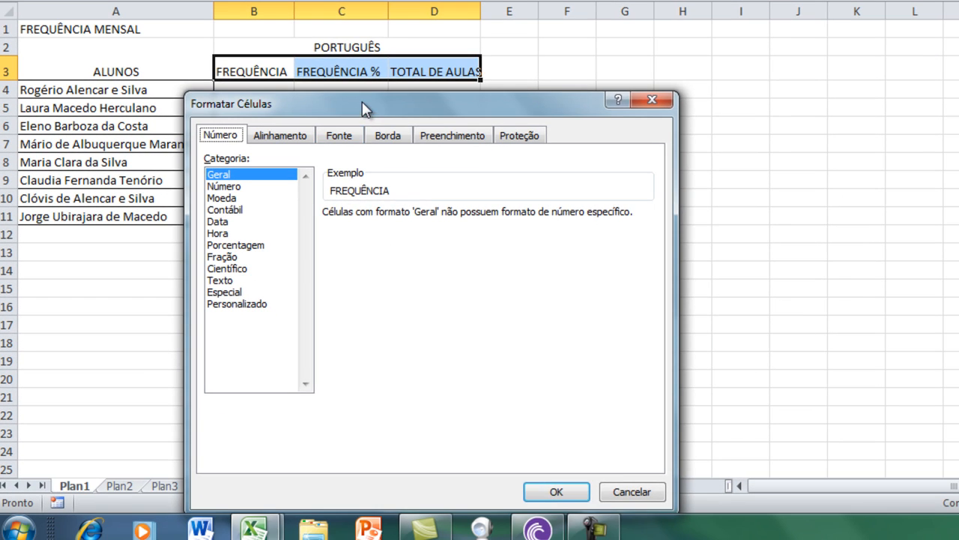
pyautogui.moveTo(362, 103); pyautogui.dragTo(480, 4)
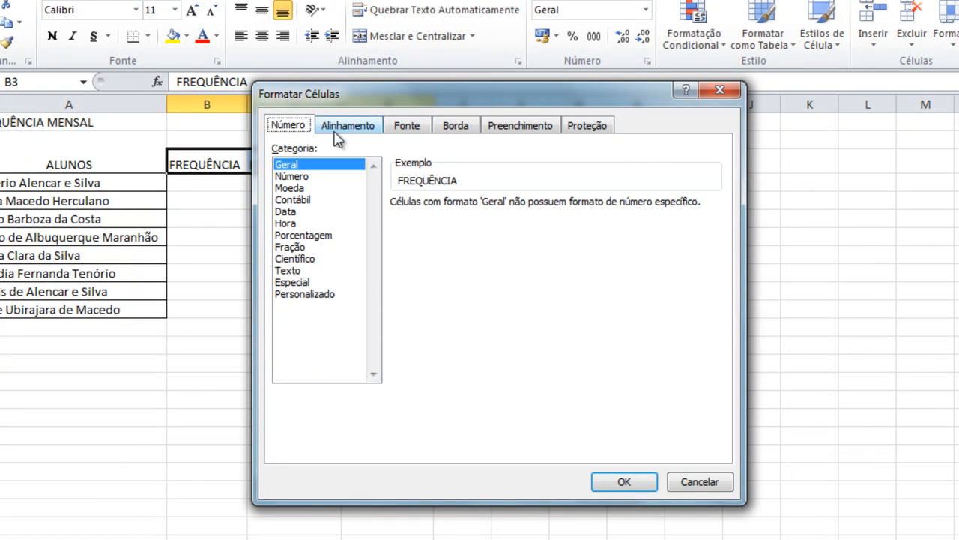
pyautogui.click(347, 128)
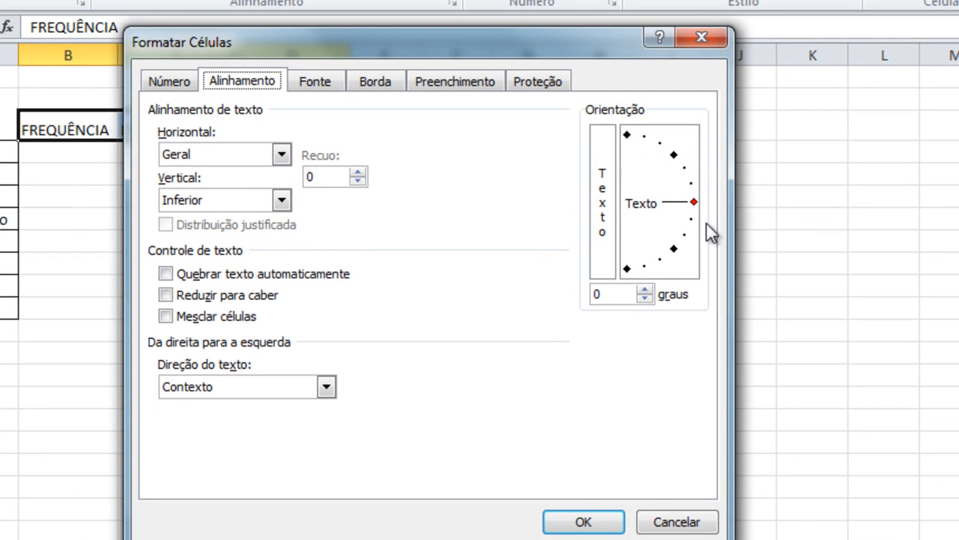
pyautogui.click(696, 207)
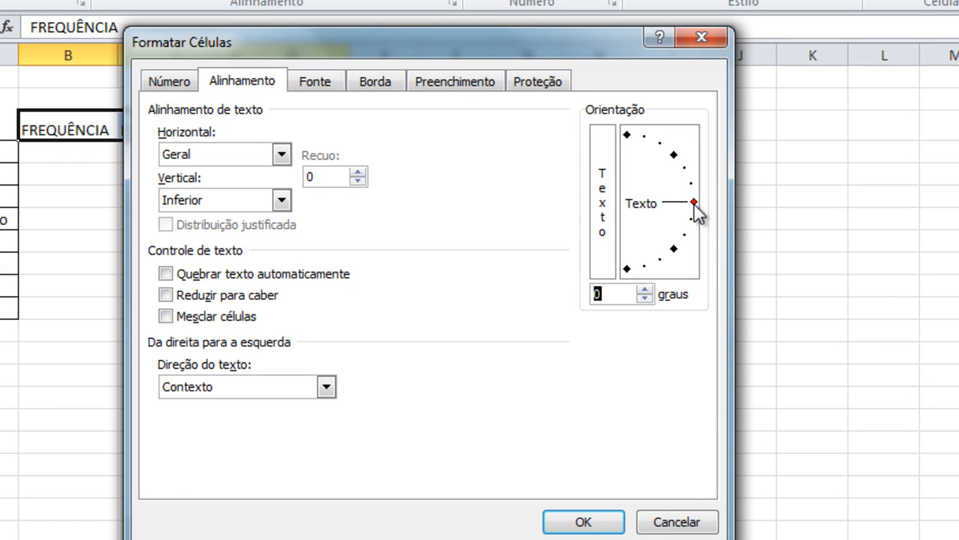
pyautogui.moveTo(695, 206)
pyautogui.mouseDown()
pyautogui.moveTo(694, 192)
pyautogui.moveTo(647, 150)
pyautogui.moveTo(628, 148)
pyautogui.mouseUp()
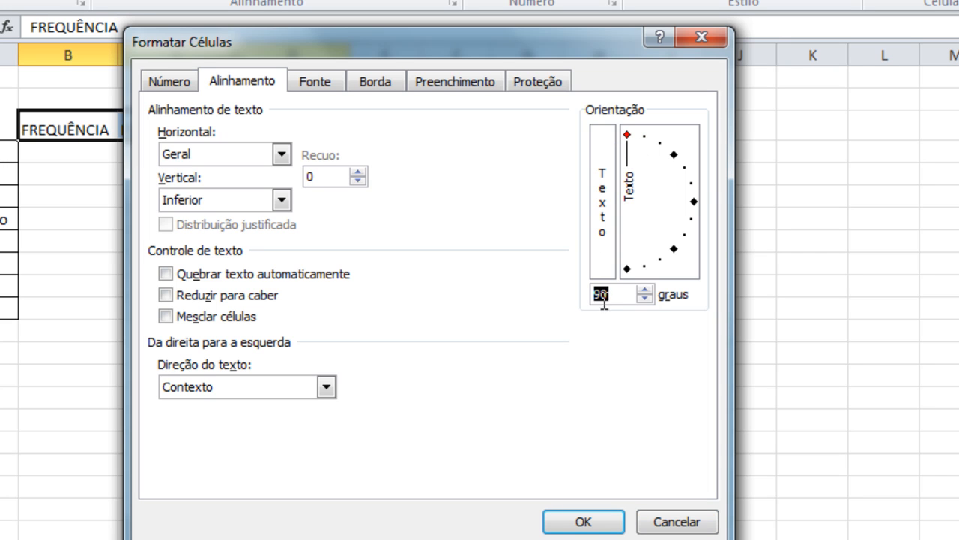
pyautogui.click(588, 522)
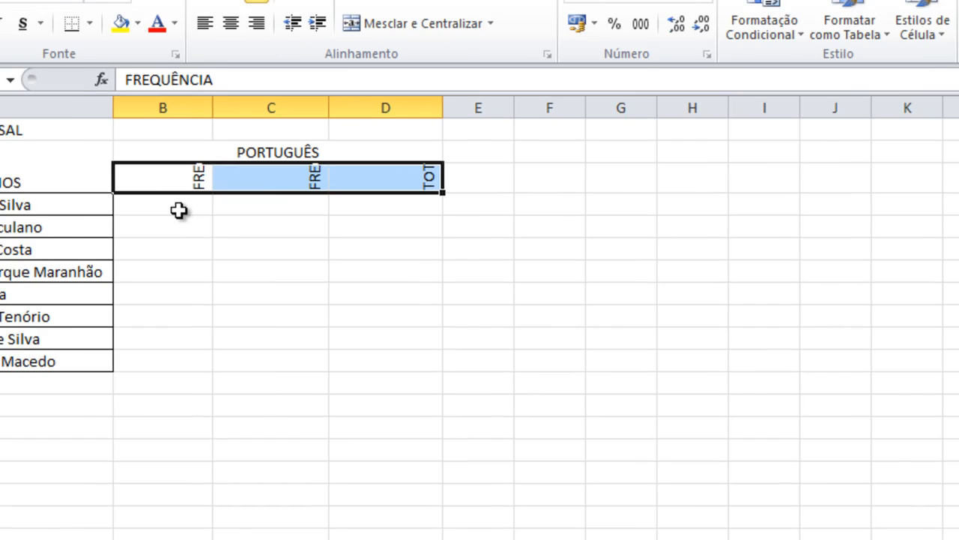
# - Increase row 3's height to fit the rotated subheadings and center the text in B3:D3 horizontally and vertically
pyautogui.click(77, 130)
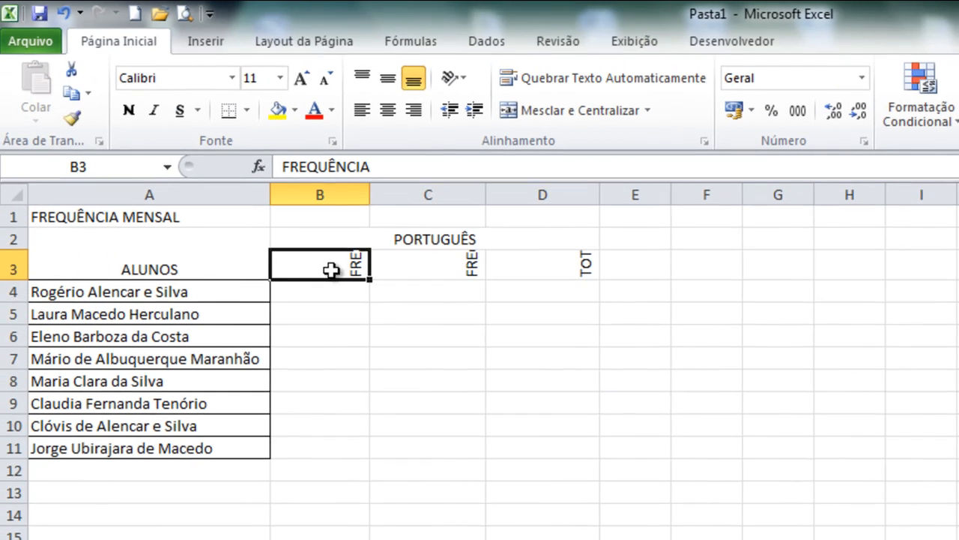
pyautogui.moveTo(325, 274); pyautogui.dragTo(521, 264)
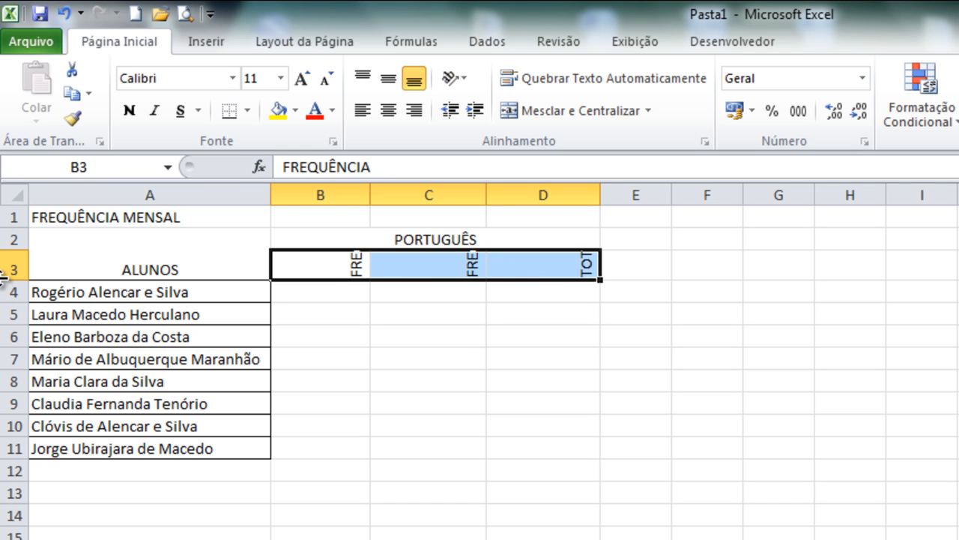
pyautogui.moveTo(3, 278); pyautogui.dragTo(11, 383)
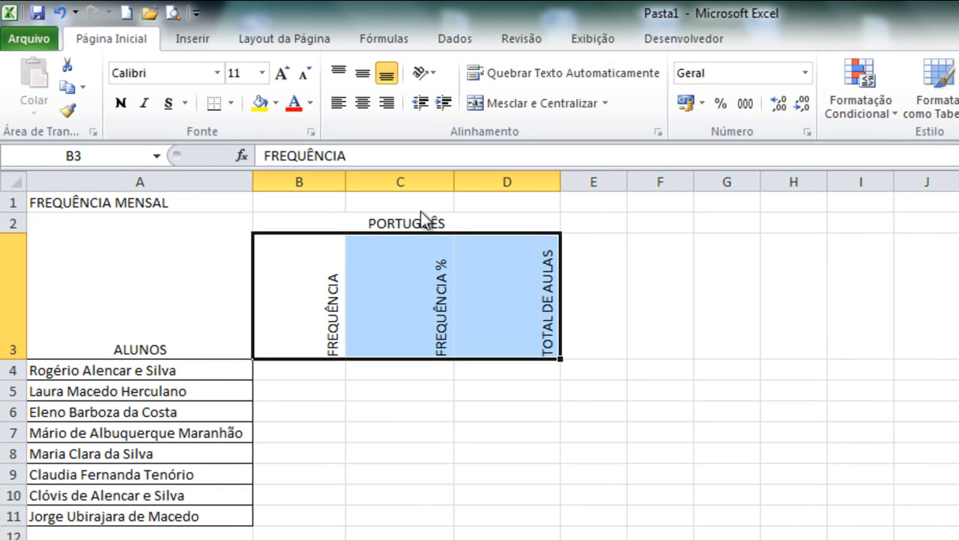
pyautogui.click(369, 112)
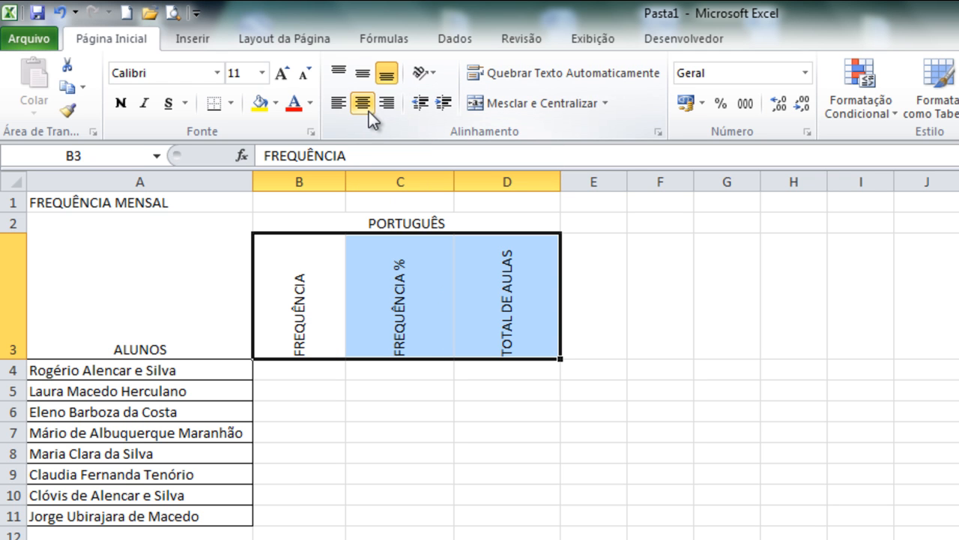
pyautogui.click(355, 76)
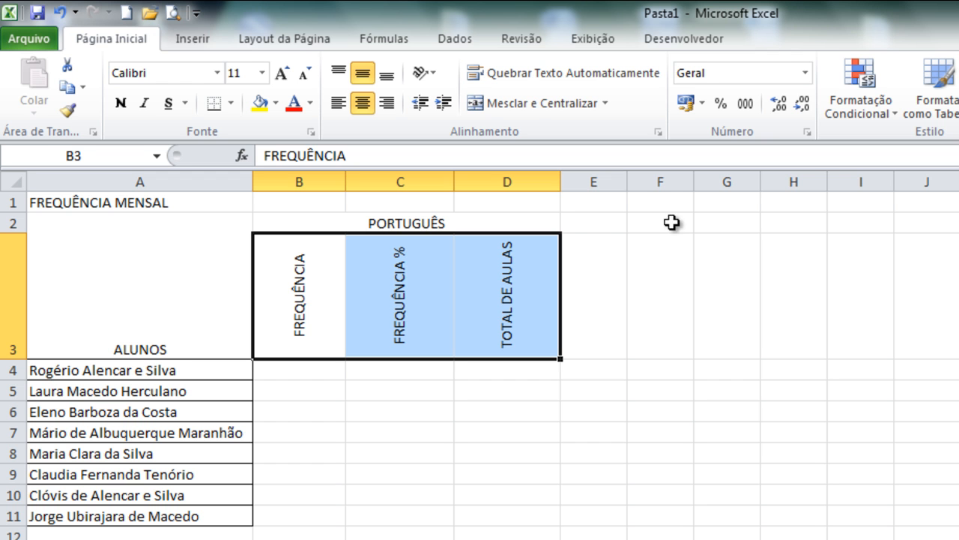
# - Enter the subject heading MATEMÁTICA in cell E2 and the subheading FREQUÊNCIA in cell E3
pyautogui.click(590, 222)
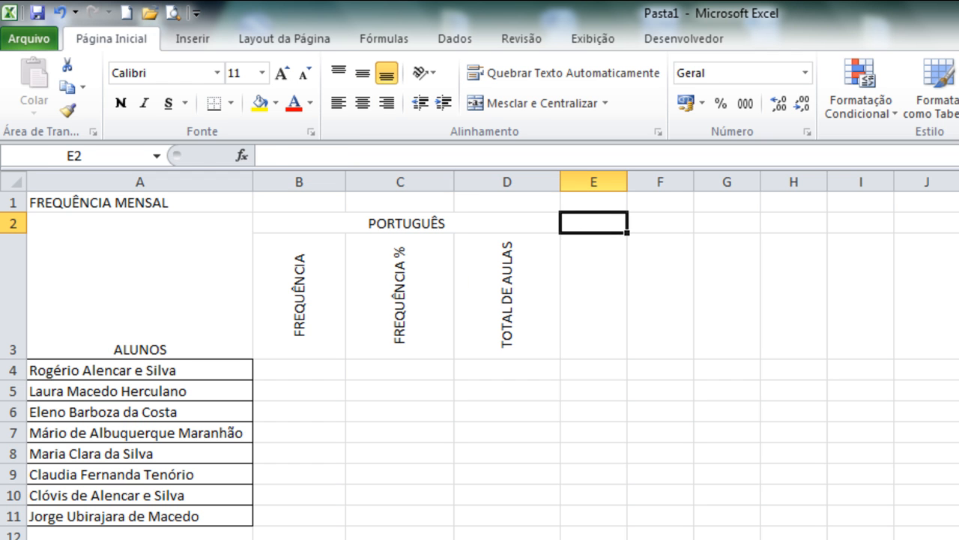
pyautogui.write('MATEMÁTICA')
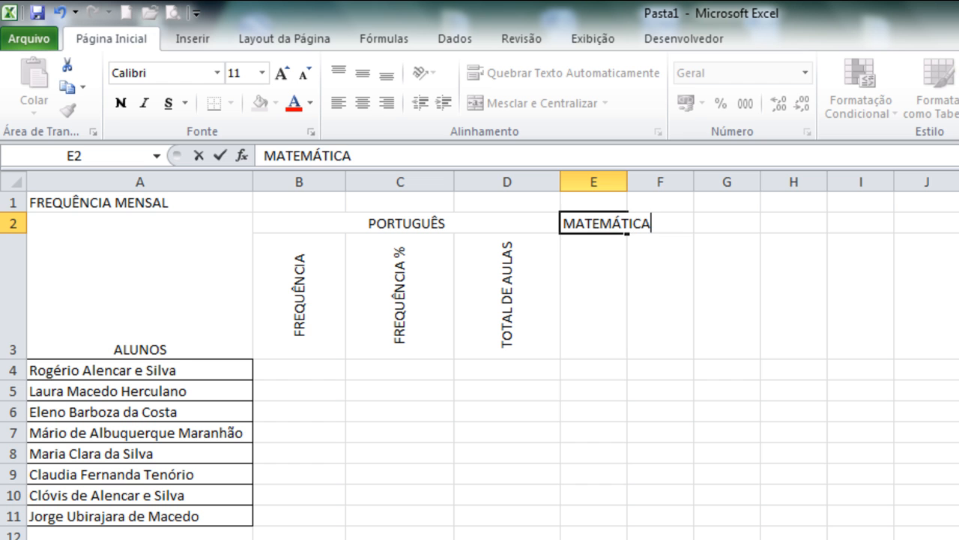
pyautogui.press('Return')
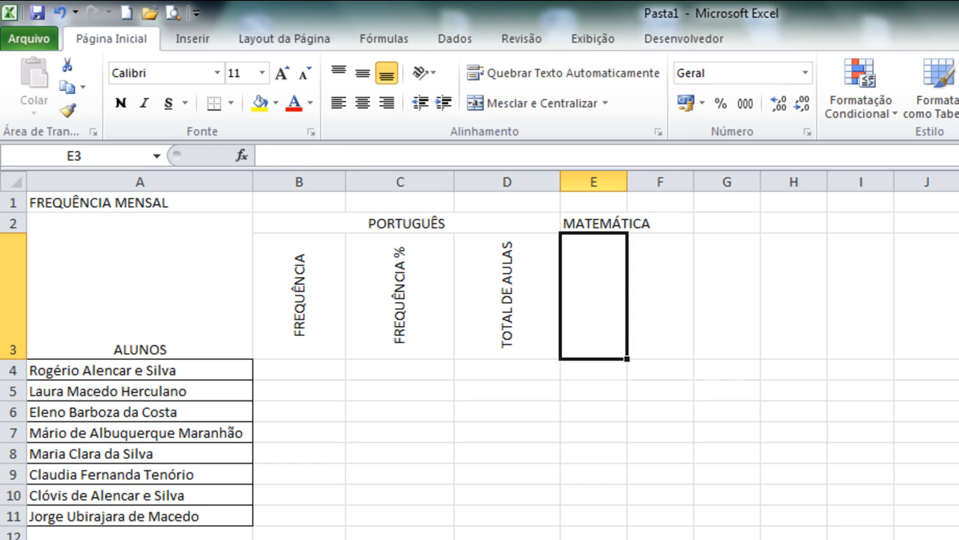
pyautogui.write('FREQUÊNCIA')
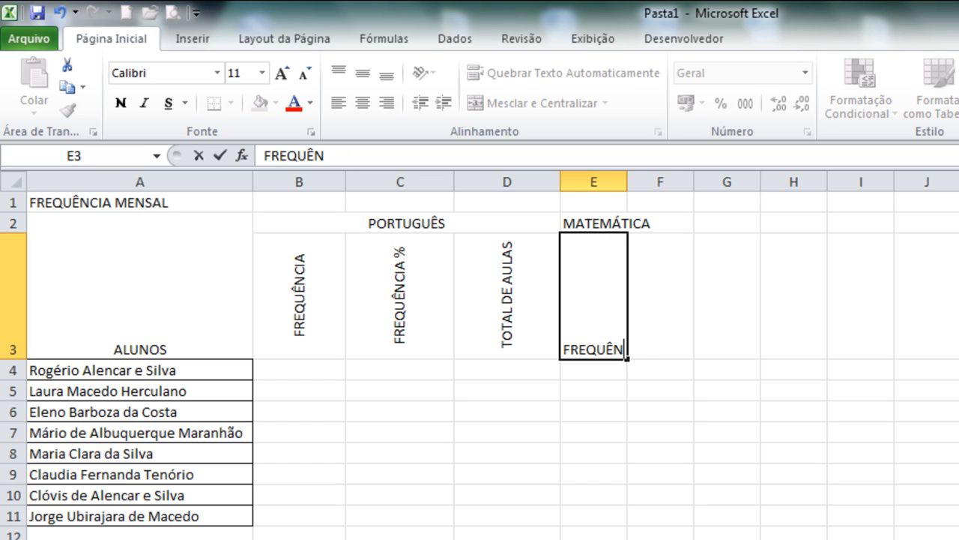
pyautogui.press('Return')
pyautogui.press('Up')
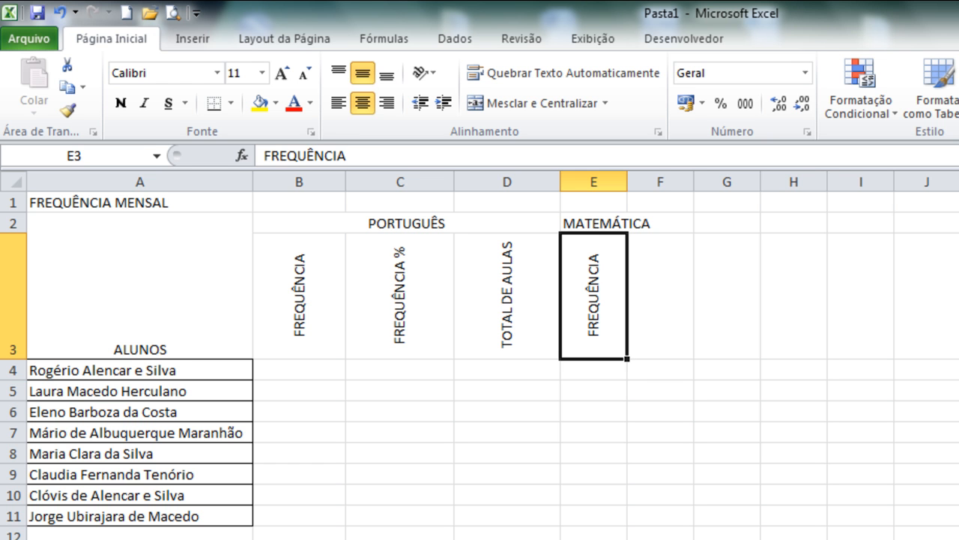
# - Enter the subheadings FREQUÊNCIA % in cell F3 and TOTAL DE AULAS in cell G3
pyautogui.press('Right')
pyautogui.write('F')
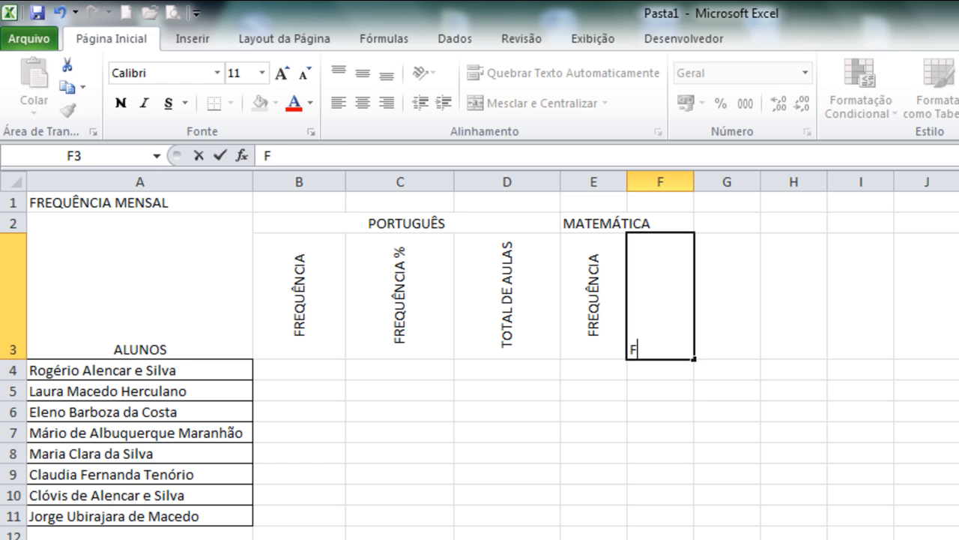
pyautogui.write('REQUENCIA %')
pyautogui.press('Return')
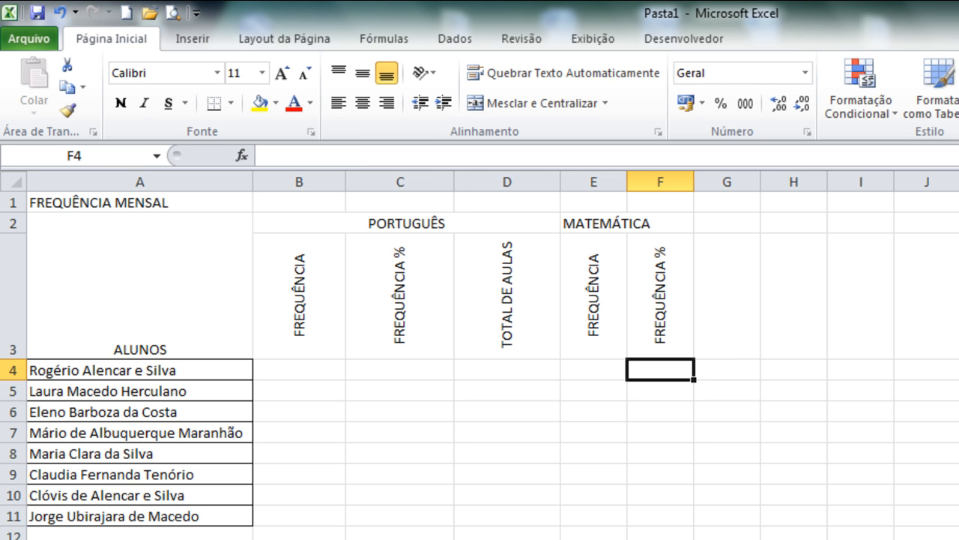
pyautogui.click(745, 308)
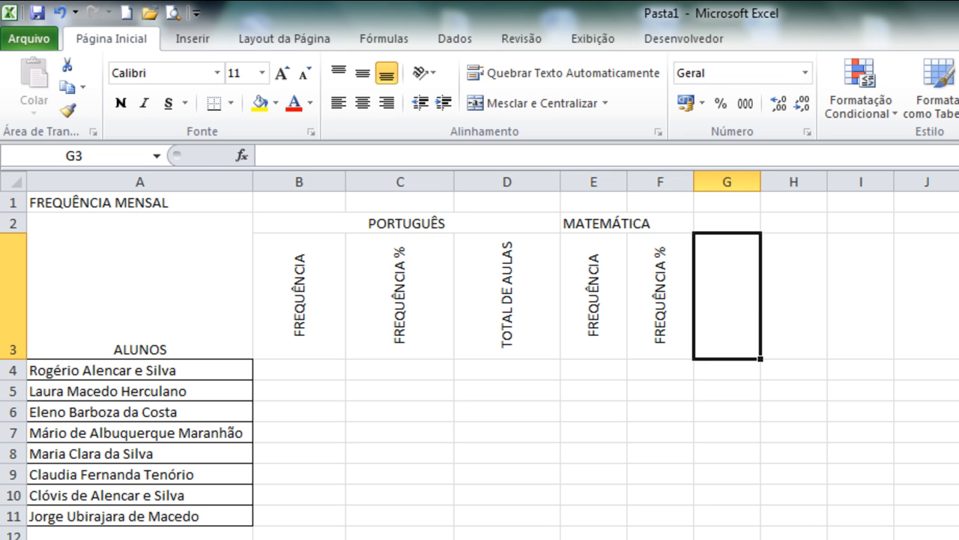
pyautogui.write('TOTAL DE AULAS')
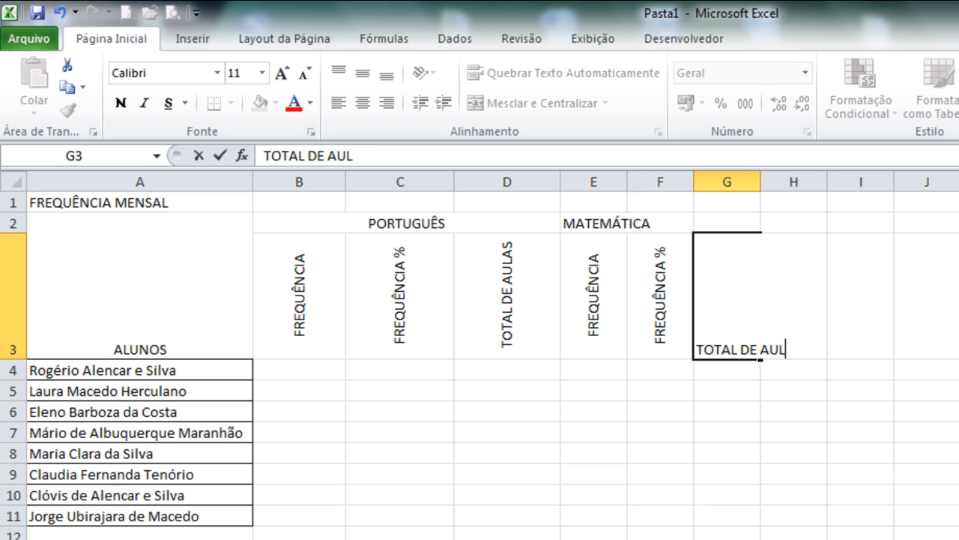
pyautogui.press('Return')
# - Merge and center the MATEMÁTICA heading across cells E2:G2
pyautogui.moveTo(604, 222); pyautogui.dragTo(745, 221)
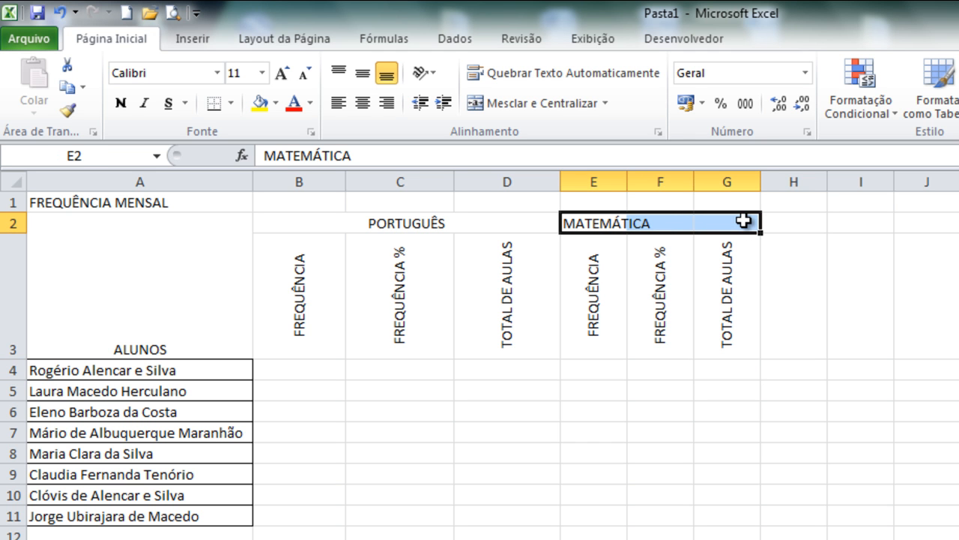
pyautogui.click(527, 108)
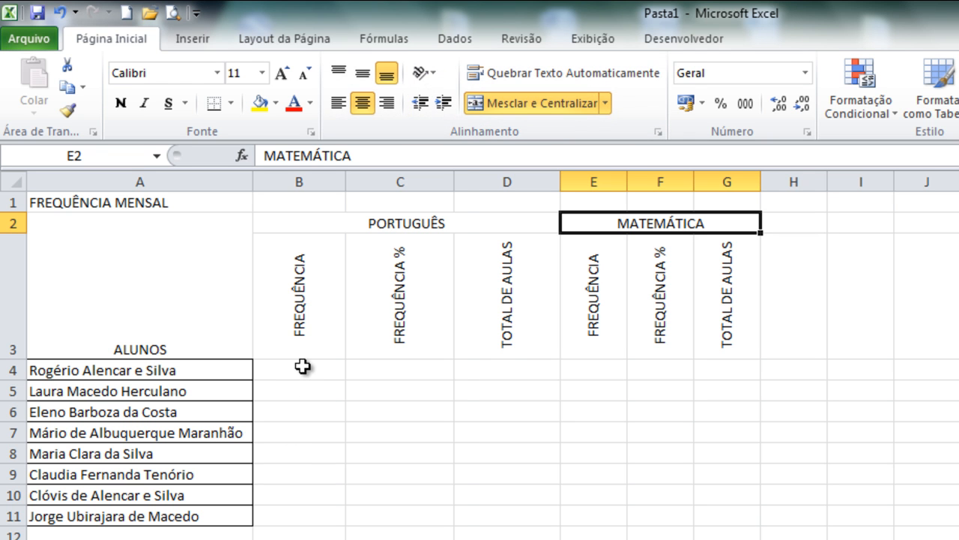
# - Align the ALUNOS heading vertically to the middle of its merged cell and make it bold
pyautogui.click(211, 341)
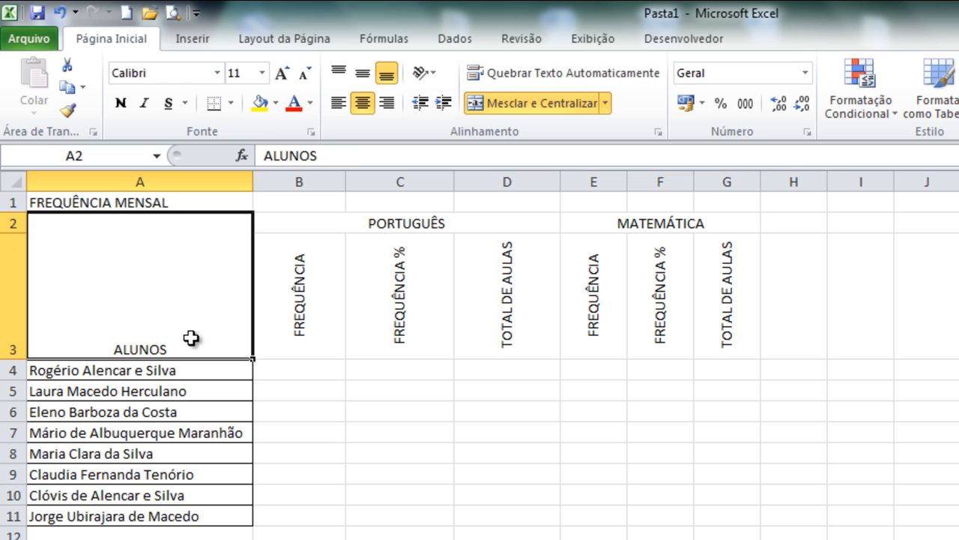
pyautogui.click(356, 77)
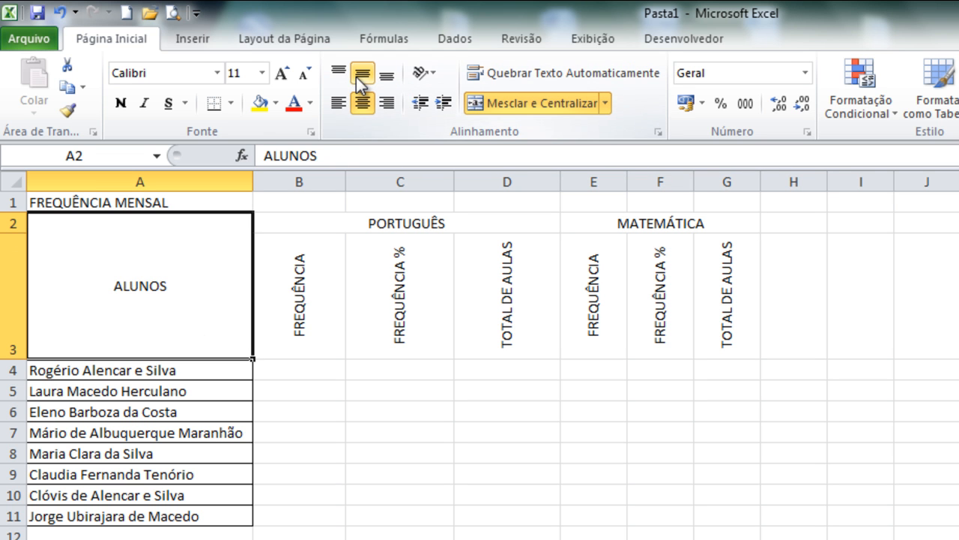
pyautogui.click(120, 103)
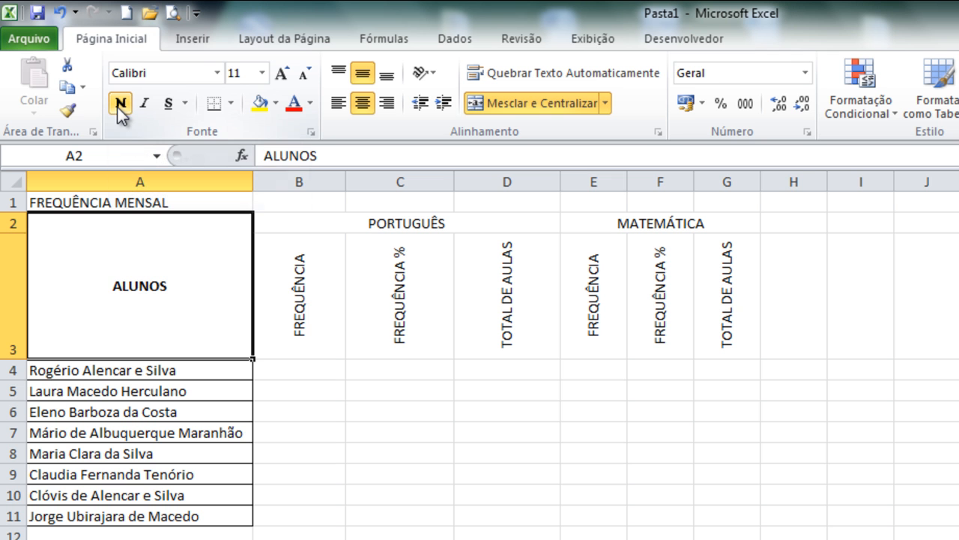
# - Merge and center the FREQUÊNCIA MENSAL title across cells A1:G1
pyautogui.click(123, 201)
pyautogui.moveTo(123, 200); pyautogui.dragTo(731, 196)
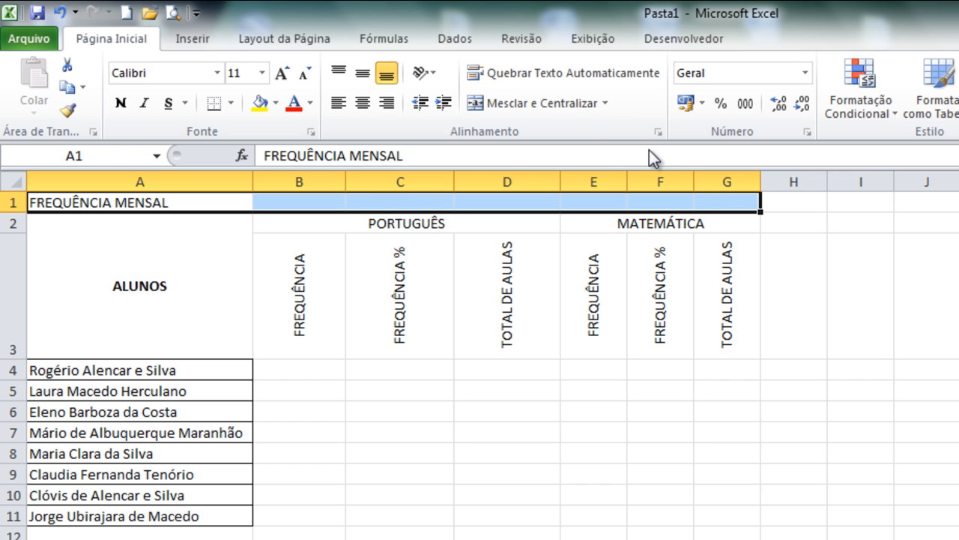
pyautogui.click(524, 105)
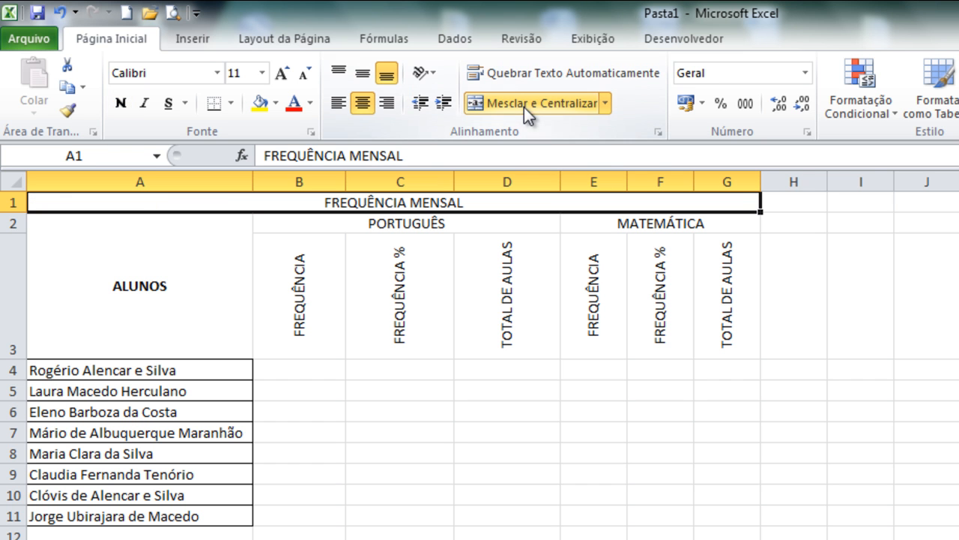
# - Format the FREQUÊNCIA MENSAL title in the Aharoni font at size 28 with red text
pyautogui.click(222, 78)
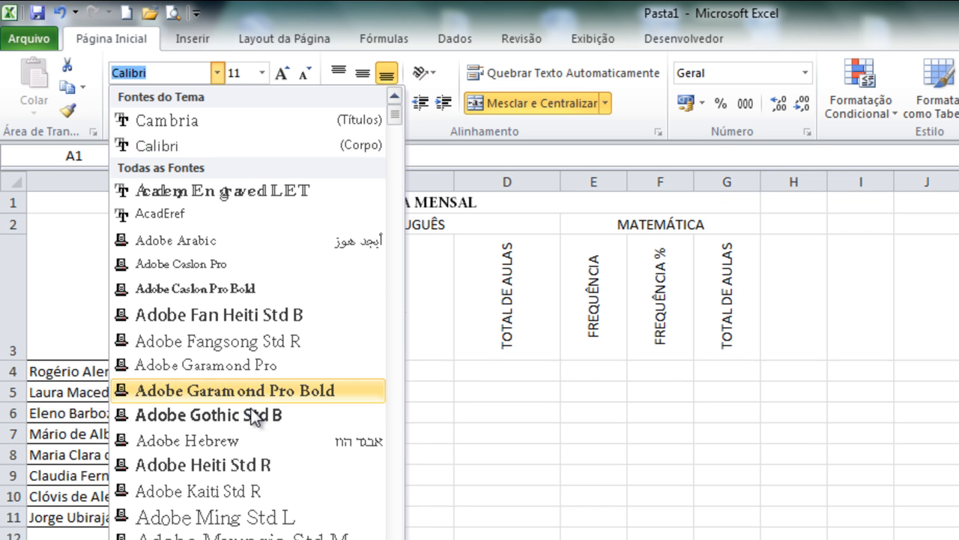
pyautogui.scroll(-4, 210, 450)
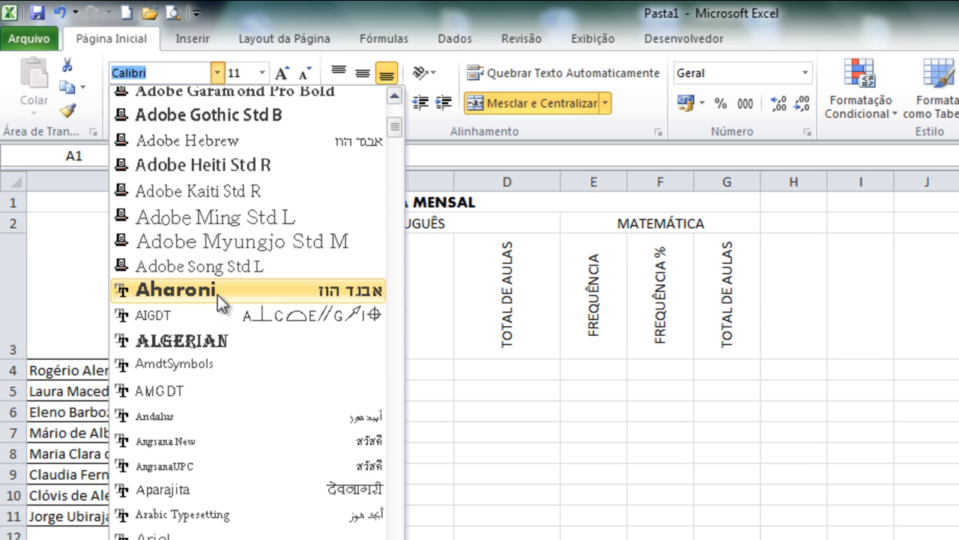
pyautogui.click(216, 292)
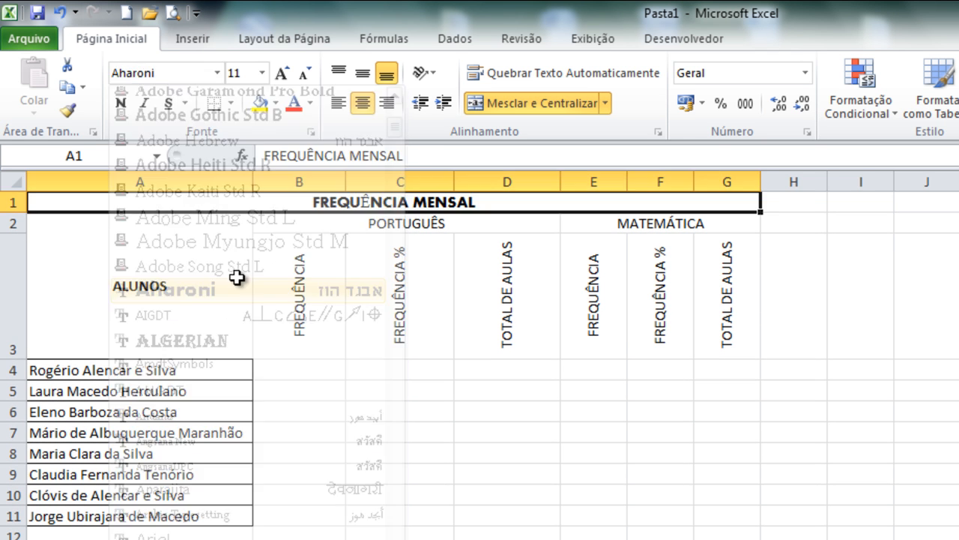
pyautogui.click(262, 73)
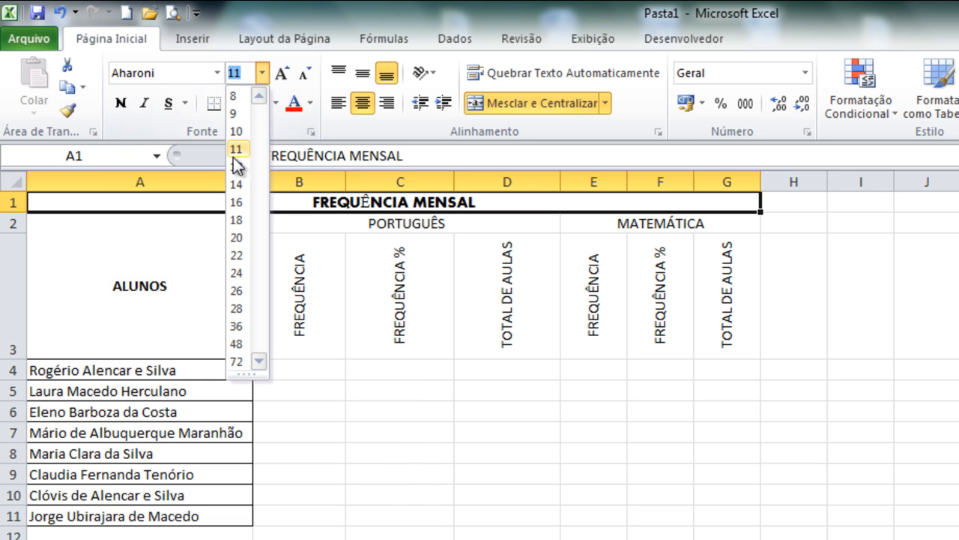
pyautogui.click(237, 308)
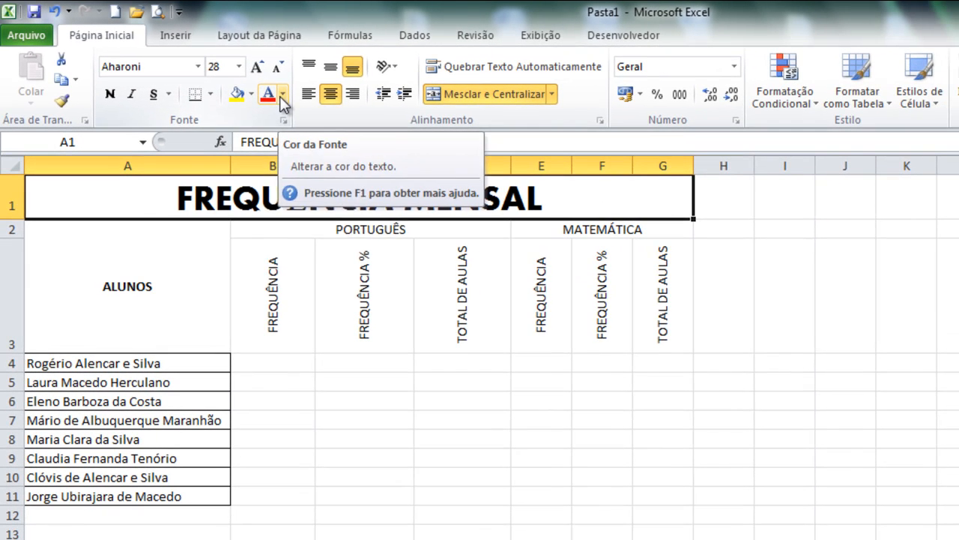
pyautogui.click(282, 93)
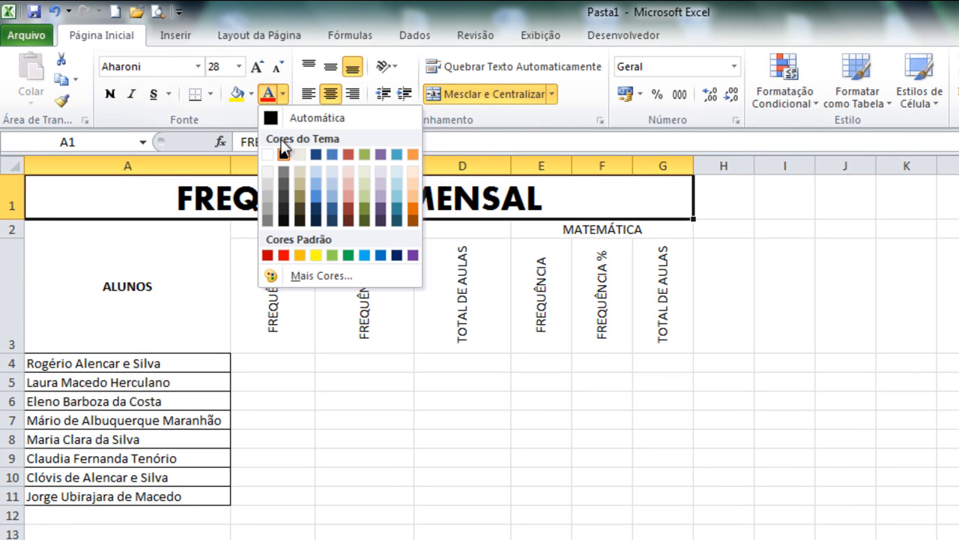
pyautogui.click(283, 255)
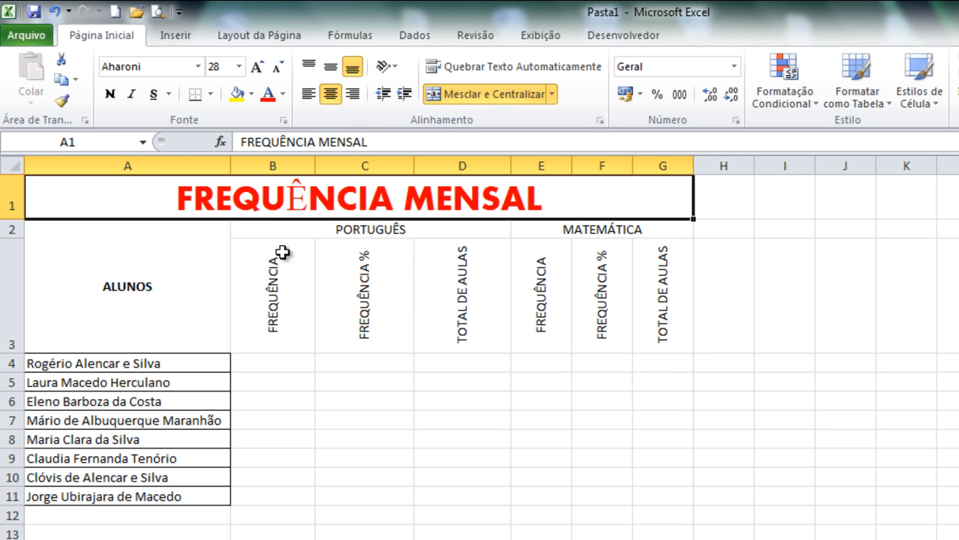
# - Apply all borders to the attendance table in cells A2:G11
pyautogui.click(143, 238)
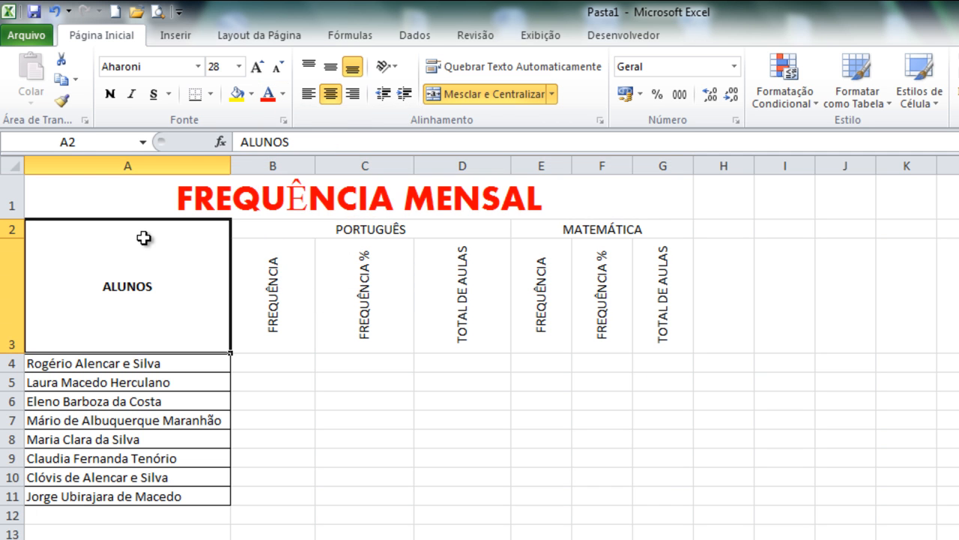
pyautogui.moveTo(143, 237); pyautogui.dragTo(650, 498)
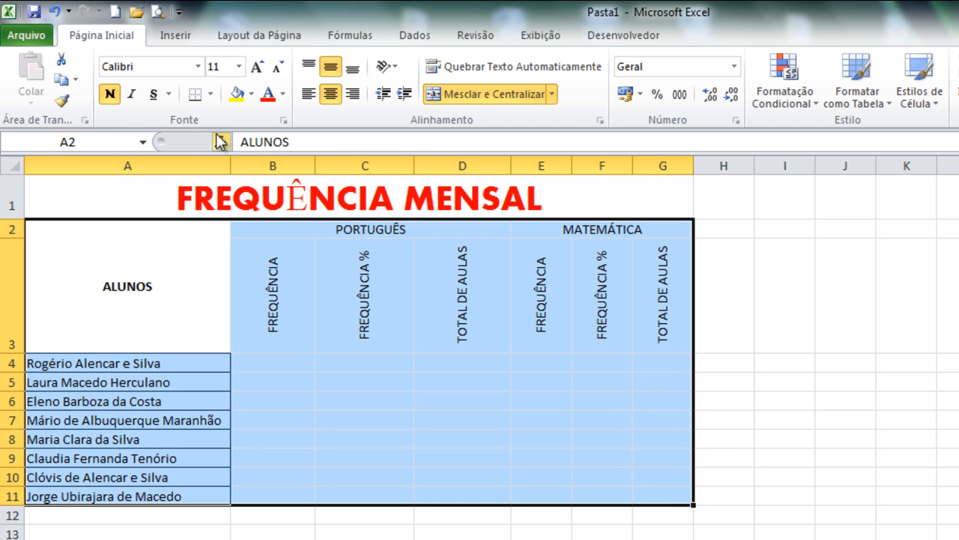
pyautogui.click(211, 94)
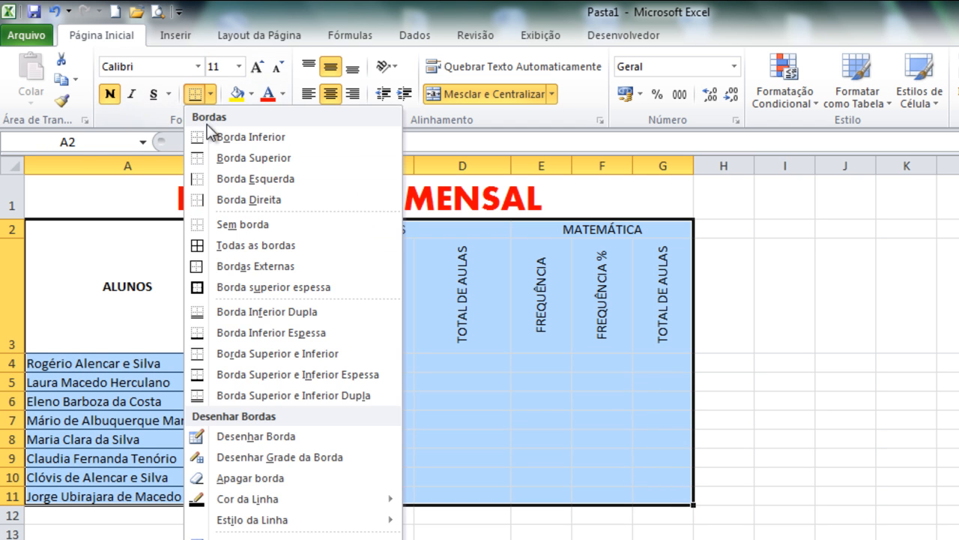
pyautogui.click(212, 245)
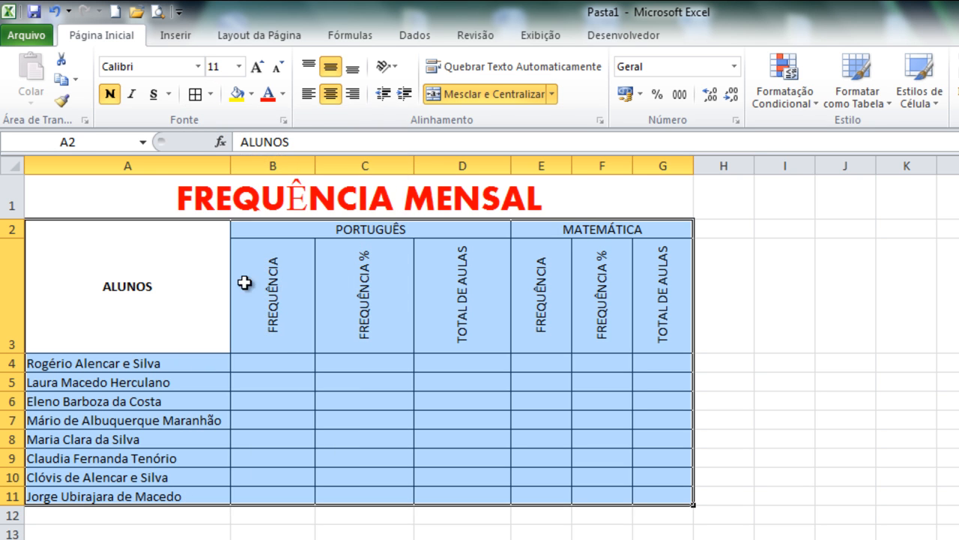
pyautogui.click(292, 361)
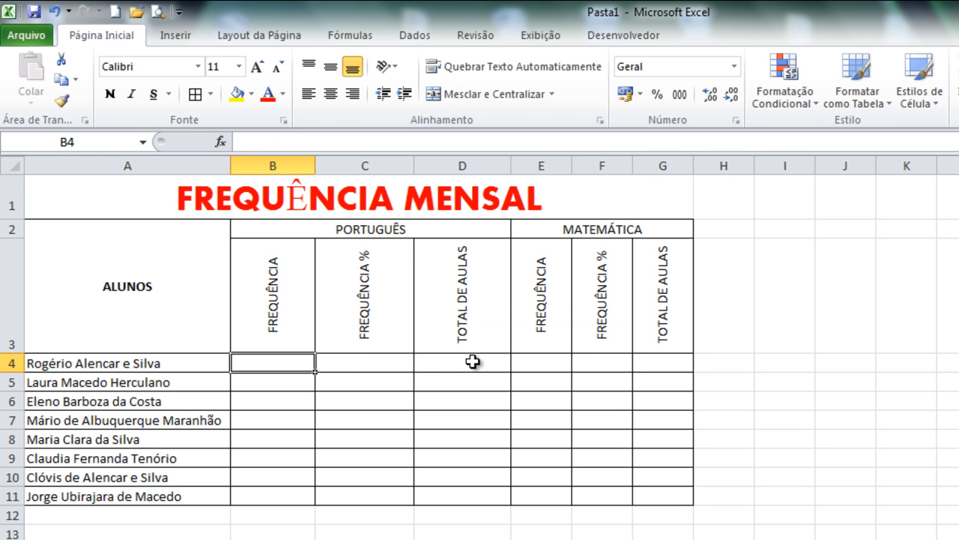
pyautogui.click(385, 360)
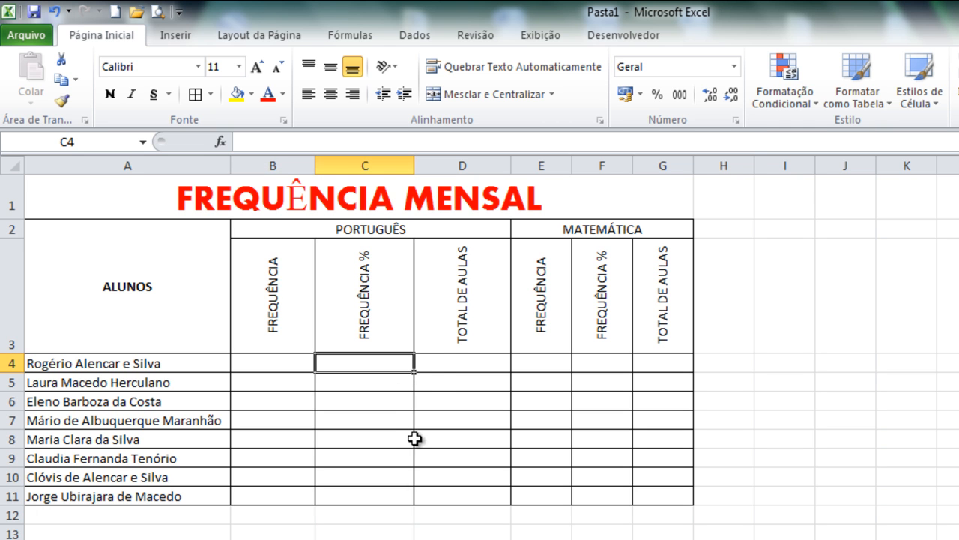
pyautogui.click(444, 359)
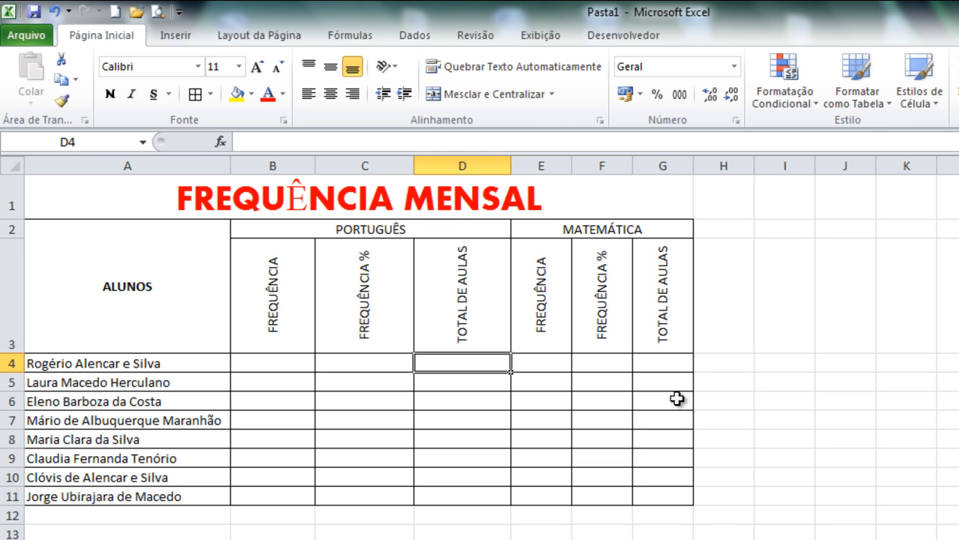
# - Enter 30 as the Portuguese total classes in D4 and 35 as the Mathematics total classes in G4
pyautogui.write('30')
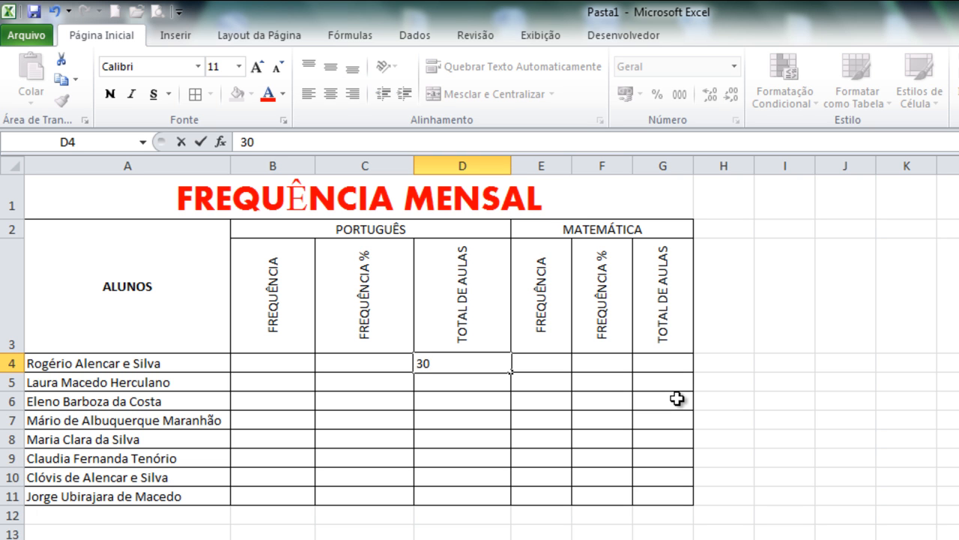
pyautogui.press('Return')
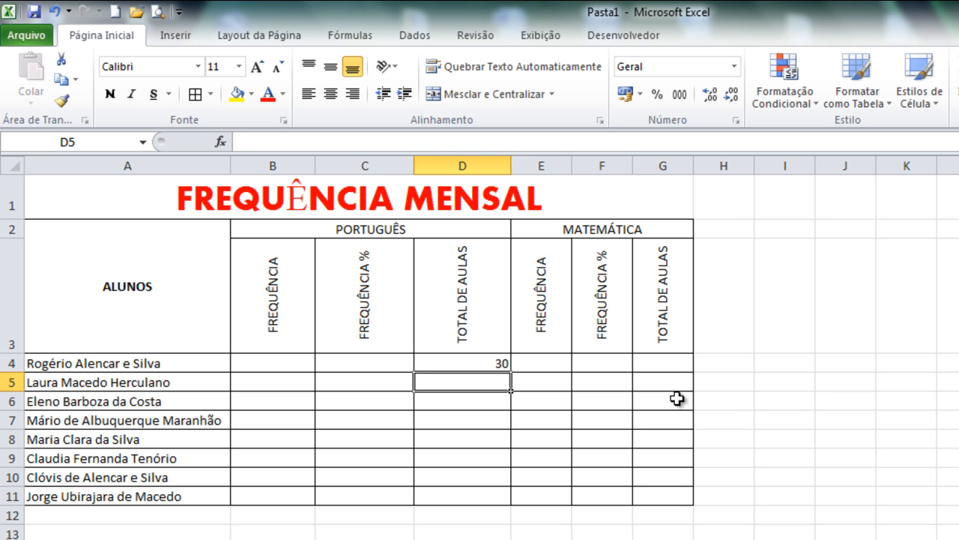
pyautogui.click(676, 362)
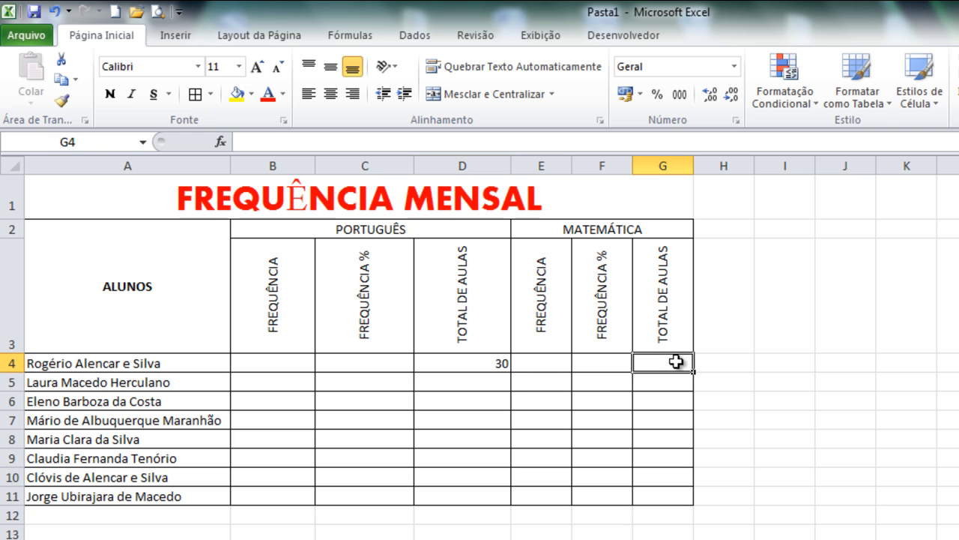
pyautogui.write('2')
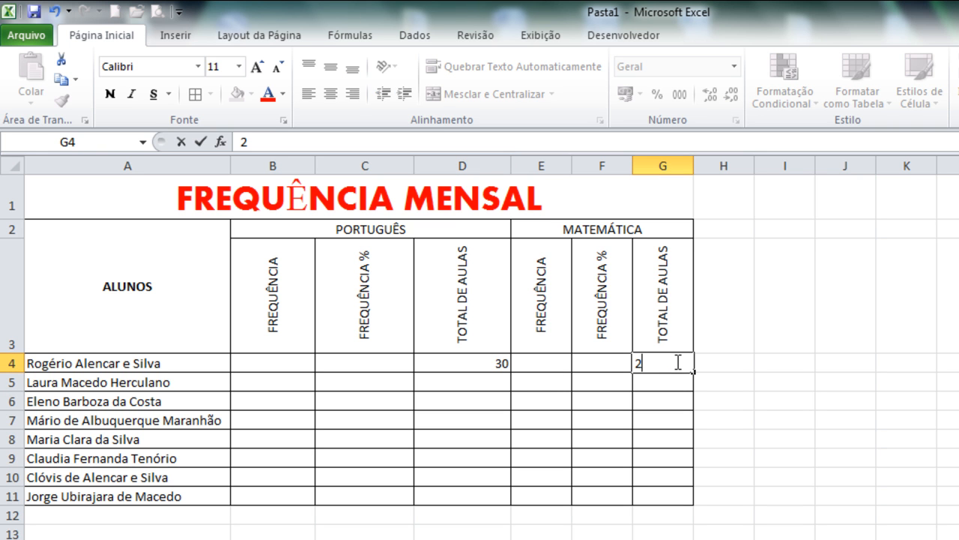
pyautogui.press('BackSpace')
pyautogui.write('35')
pyautogui.press('Return')
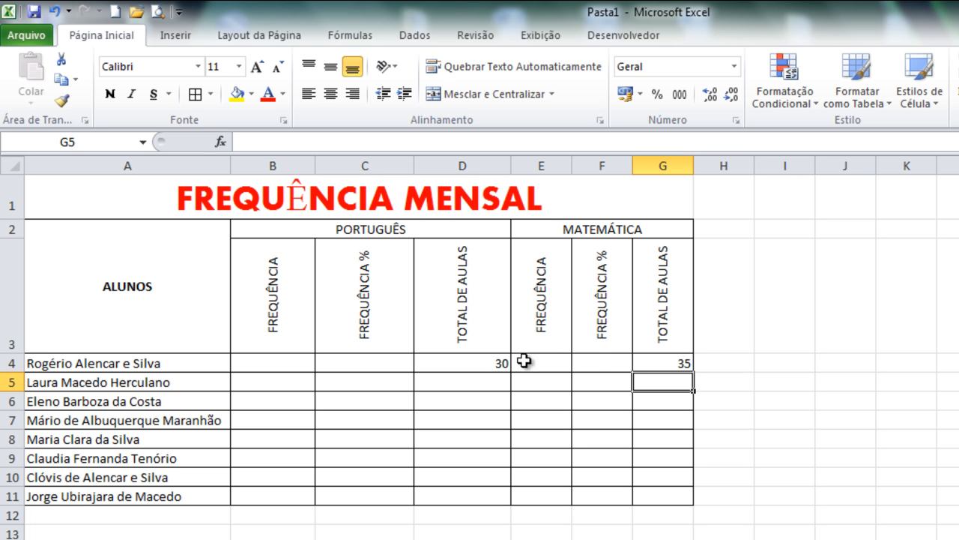
# - Center the contents of both TOTAL DE AULAS ranges, D4:D11 and G4:G11, horizontally
pyautogui.moveTo(496, 360); pyautogui.dragTo(470, 495)
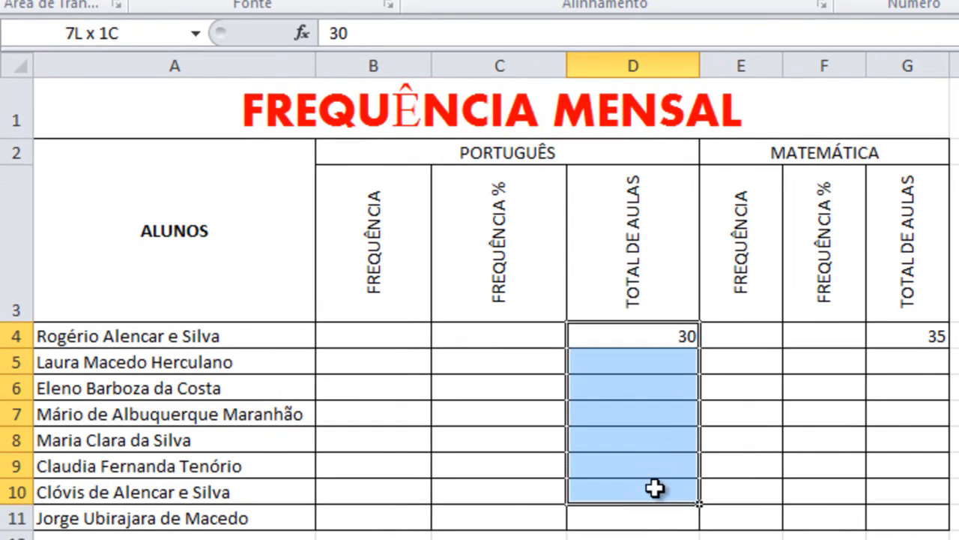
pyautogui.moveTo(643, 517); pyautogui.dragTo(650, 523)
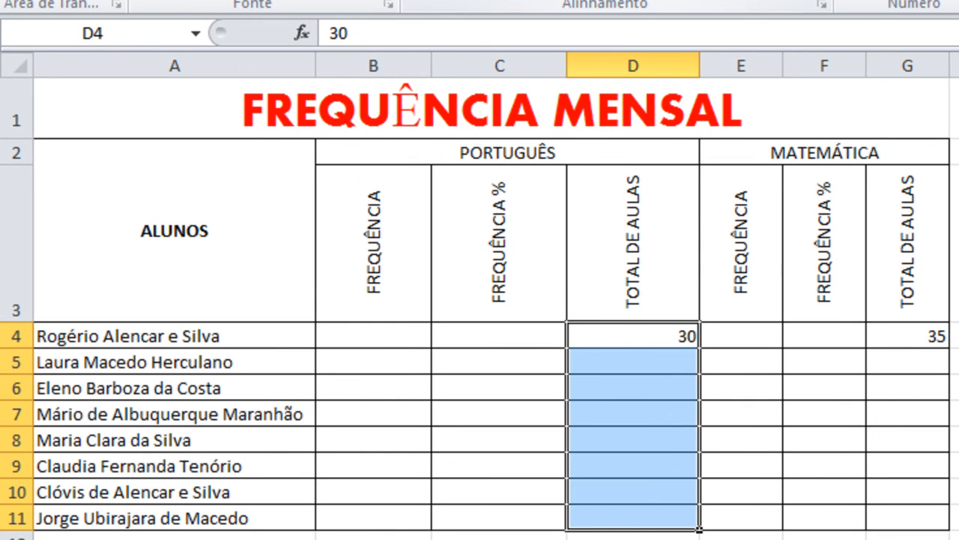
pyautogui.click(452, 0)
pyautogui.moveTo(901, 336); pyautogui.dragTo(922, 516)
pyautogui.click(472, 2)
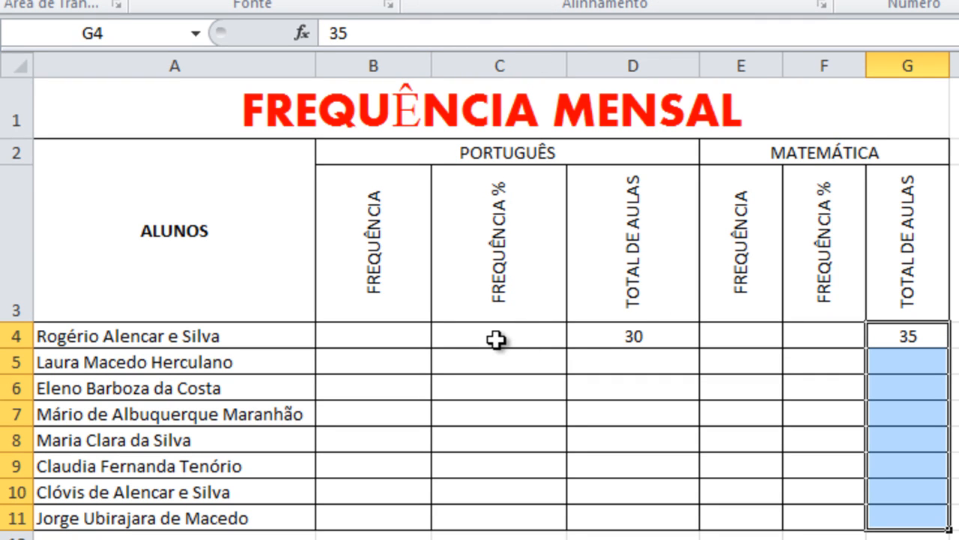
pyautogui.click(594, 341)
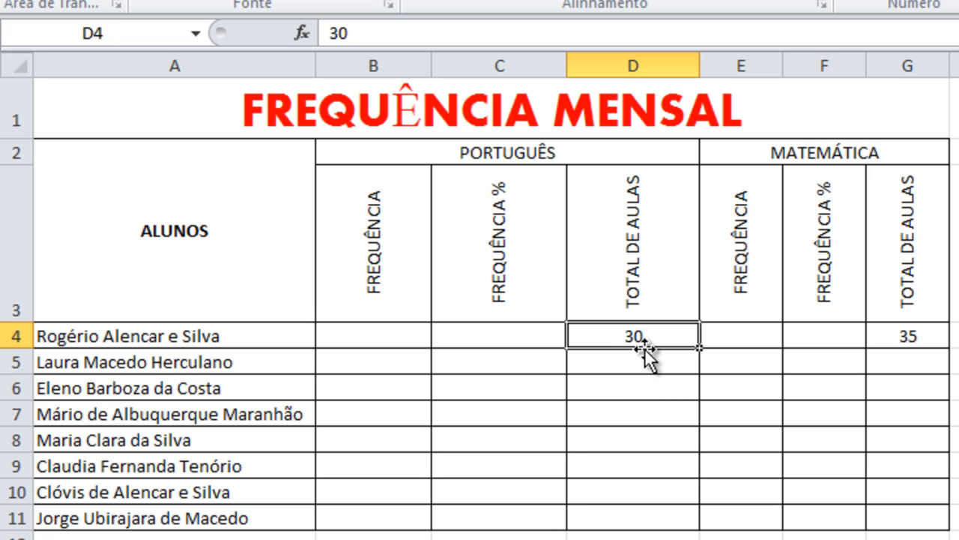
pyautogui.click(904, 337)
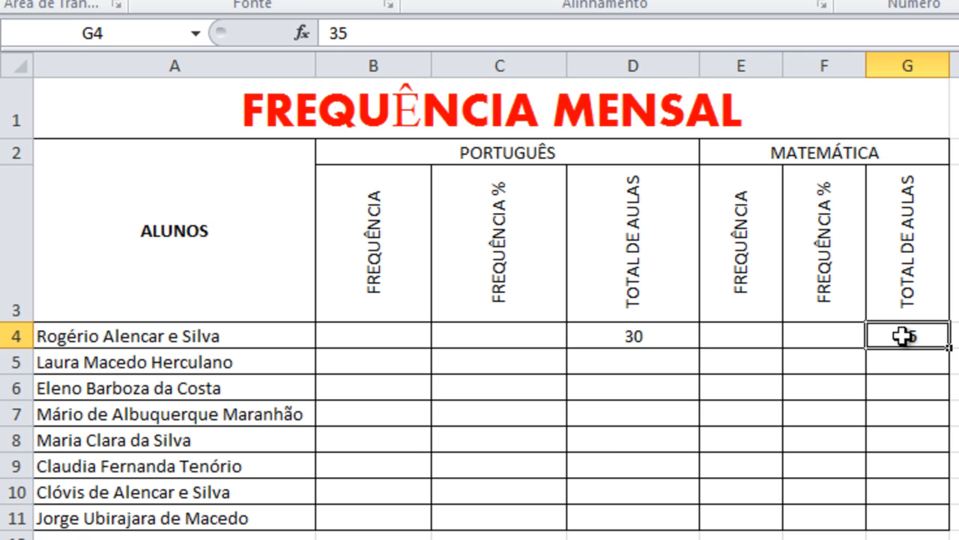
pyautogui.click(501, 339)
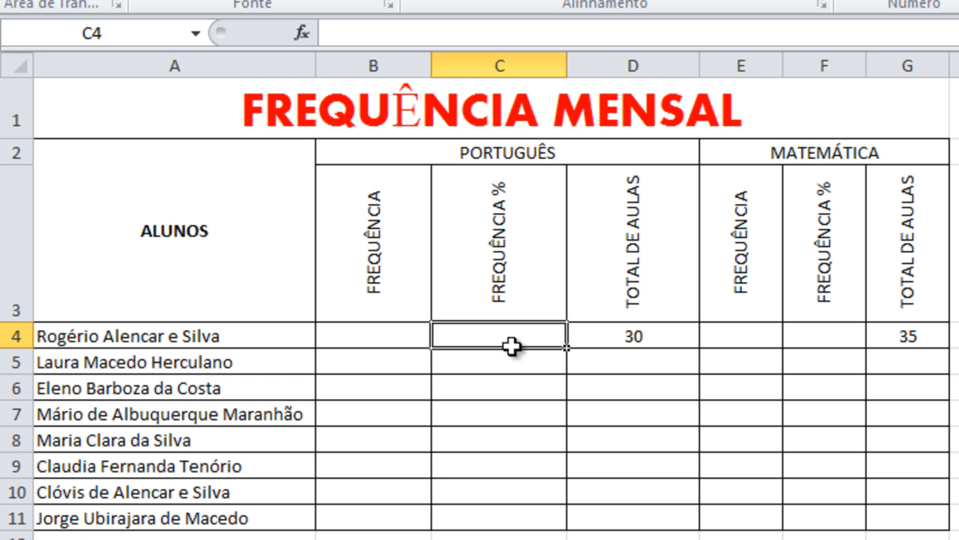
pyautogui.click(537, 524)
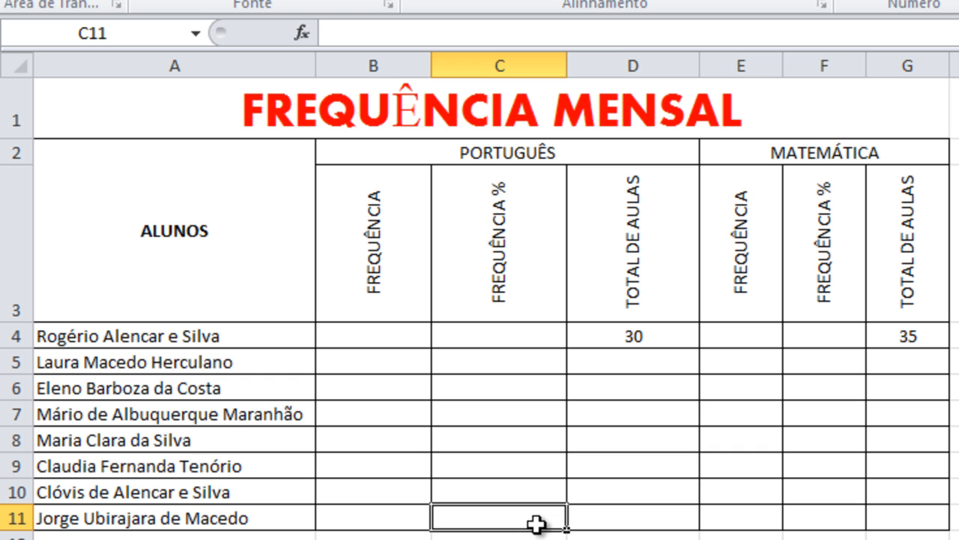
# - Enter the Portuguese attendance values 20, 14, 18, 19, 22, 24, 25 and 29 in cells B4:B11
pyautogui.click(382, 339)
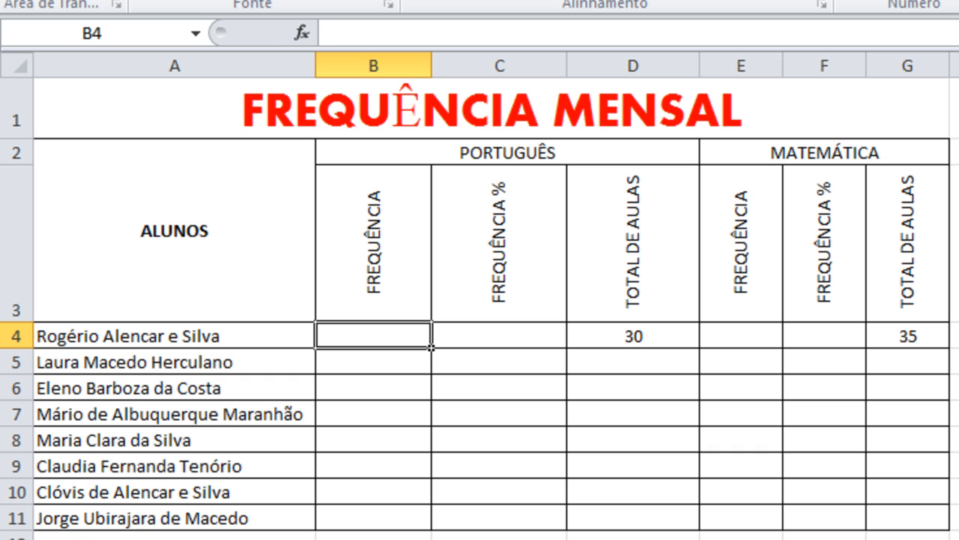
pyautogui.write('20')
pyautogui.press('Return')
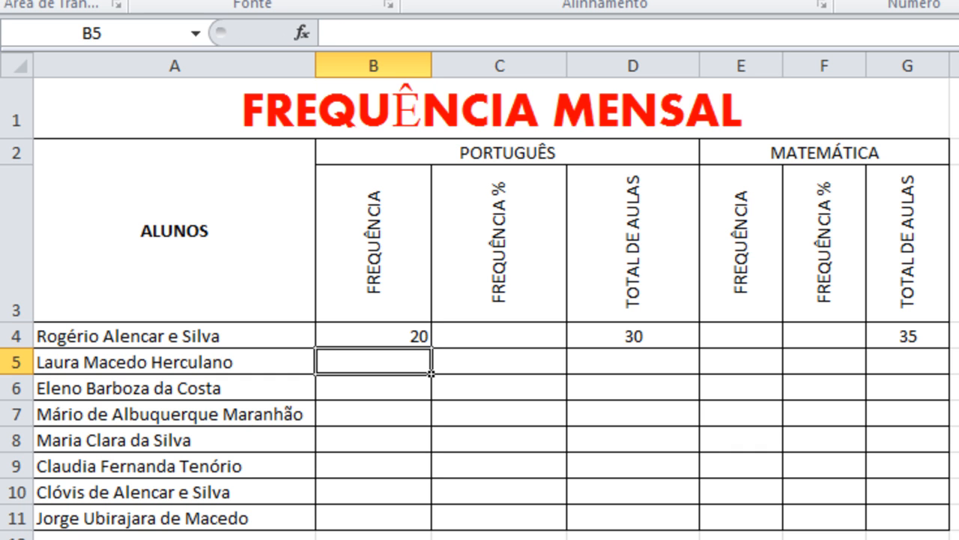
pyautogui.write('14')
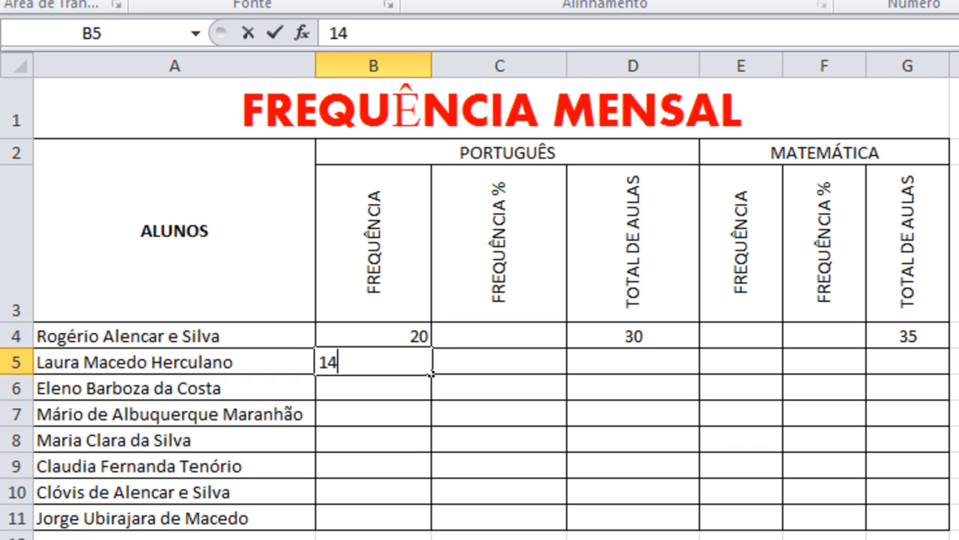
pyautogui.press('Return')
pyautogui.write('18')
pyautogui.press('Return')
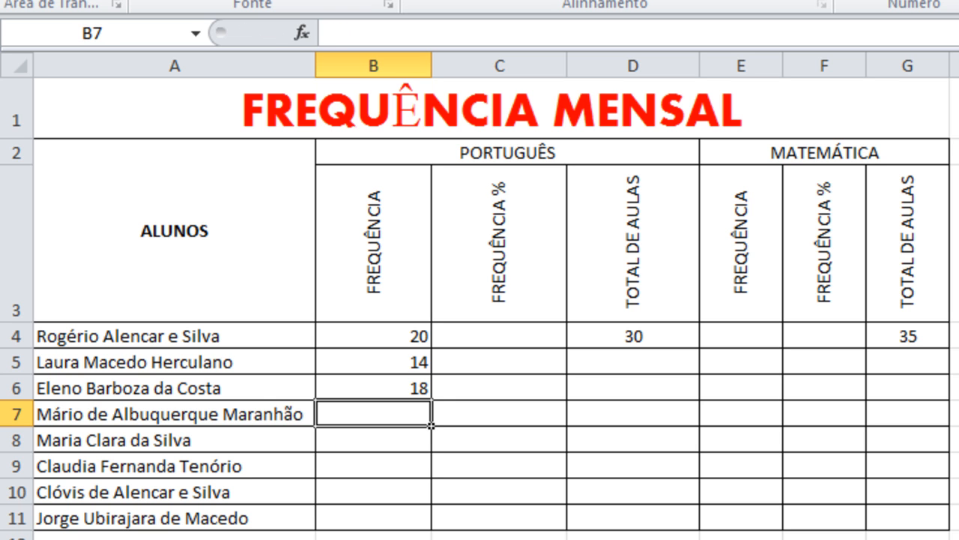
pyautogui.write('19')
pyautogui.press('Return')
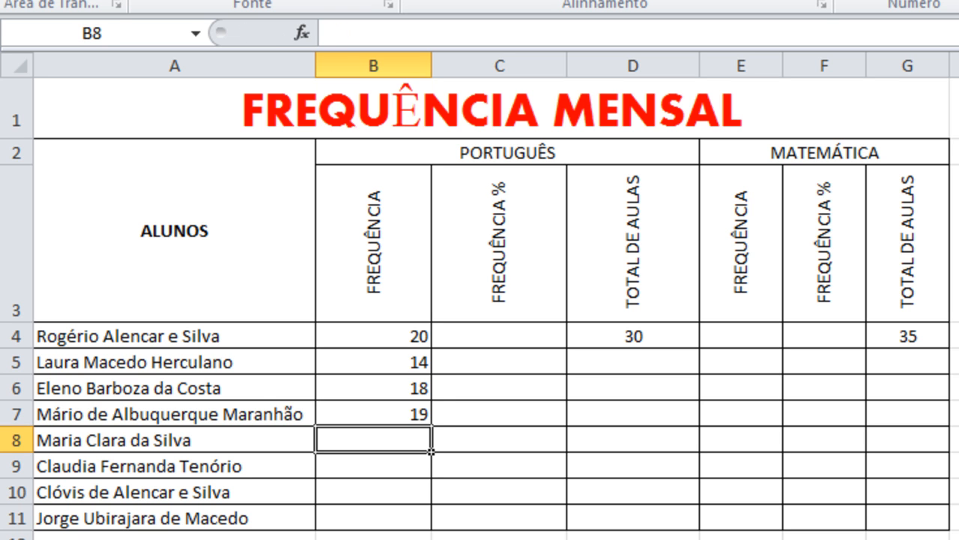
pyautogui.write('22')
pyautogui.press('Return')
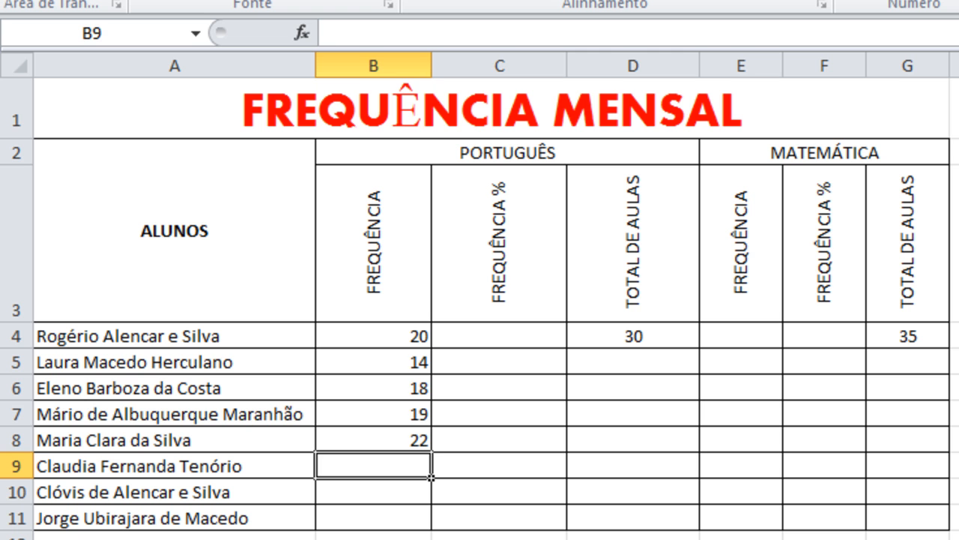
pyautogui.write('24')
pyautogui.press('Return')
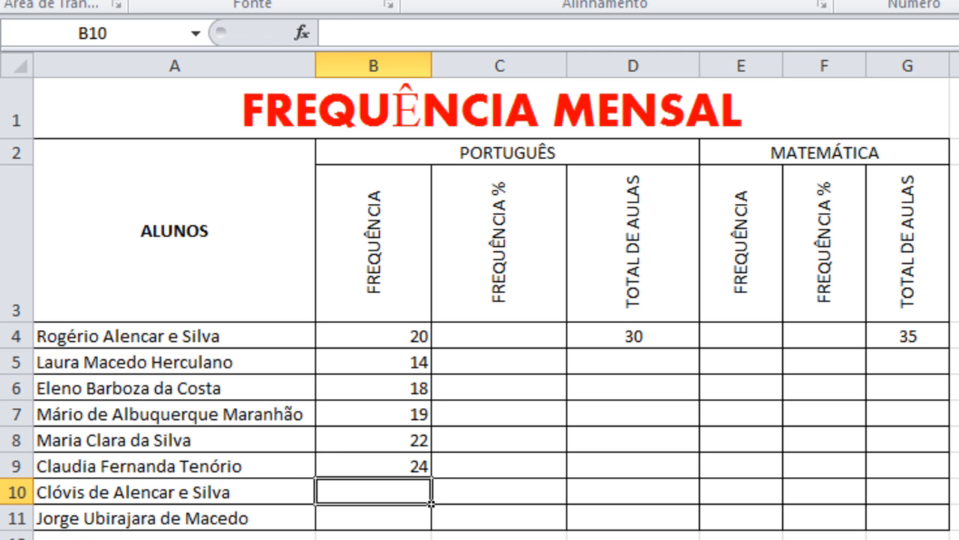
pyautogui.write('25')
pyautogui.press('Return')
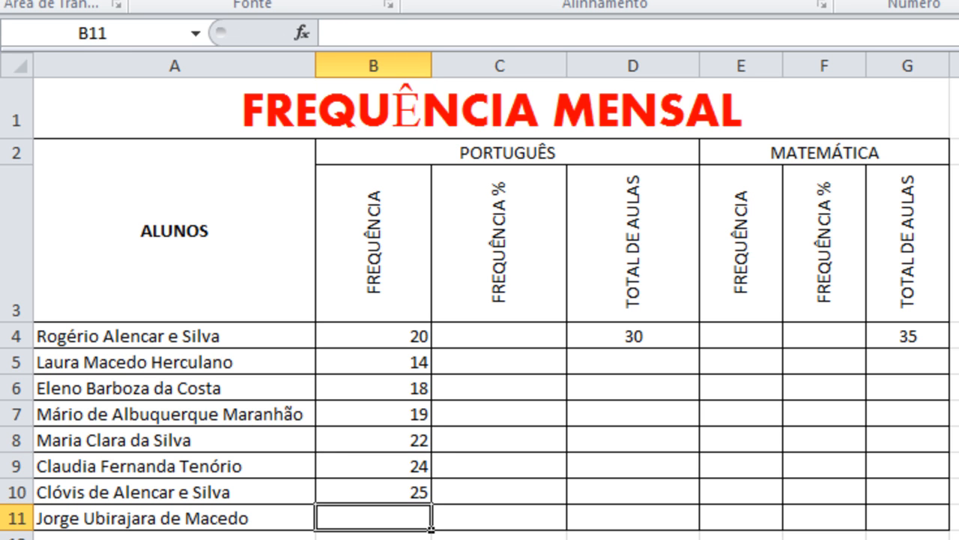
pyautogui.write('29')
pyautogui.press('Return')
# - Enter the Mathematics attendance values 23, 23, 29, 30, 24, 26, 27 and 28 in cells E4:E11
pyautogui.press('Right')
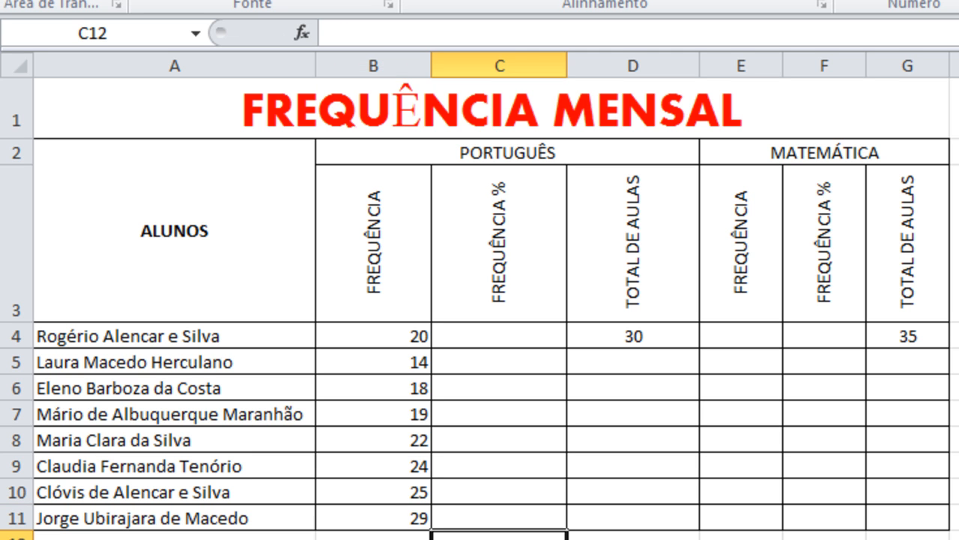
pyautogui.press('Right')
pyautogui.press('Right')
pyautogui.press('Up')
pyautogui.press('Up')
pyautogui.press('Up')
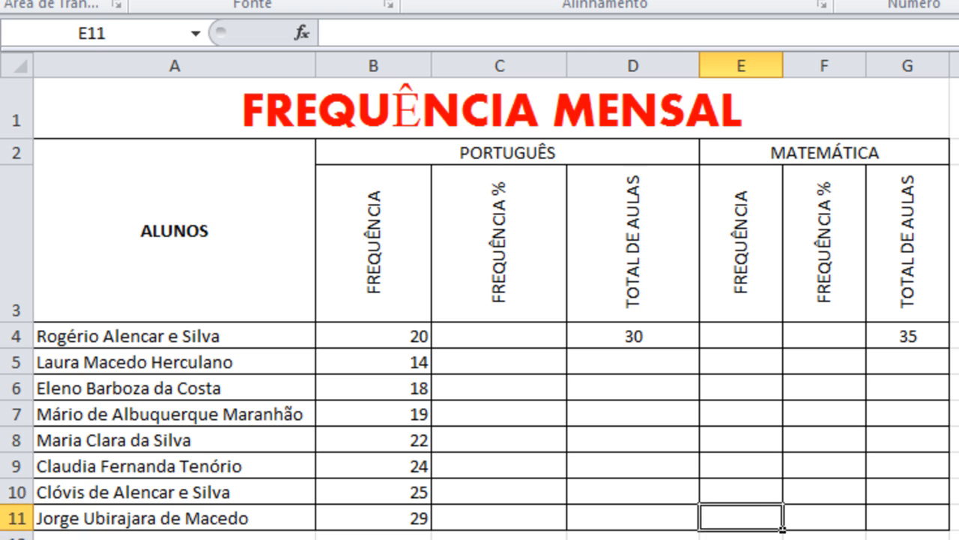
pyautogui.press('Up')
pyautogui.press('Up')
pyautogui.press('Up')
pyautogui.press('Up')
pyautogui.press('Up')
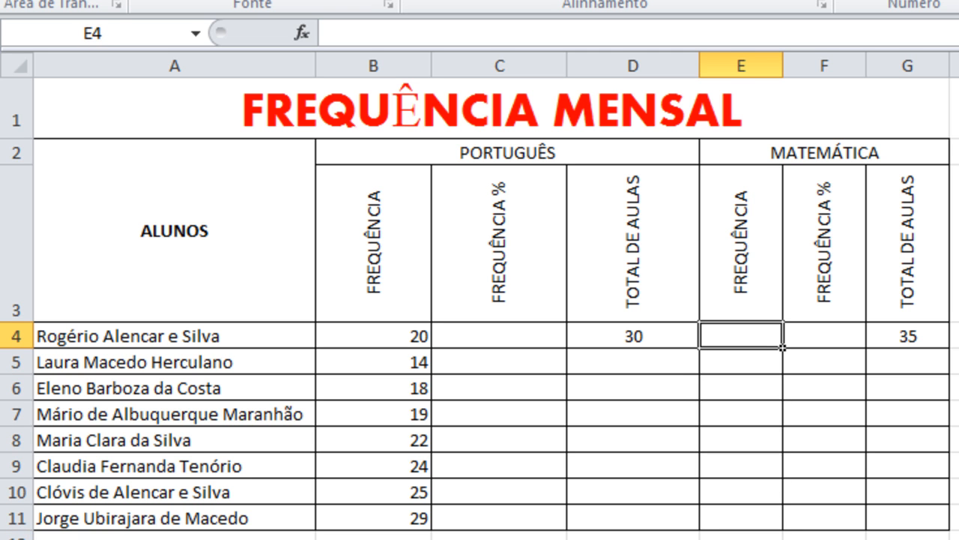
pyautogui.write('23')
pyautogui.press('Return')
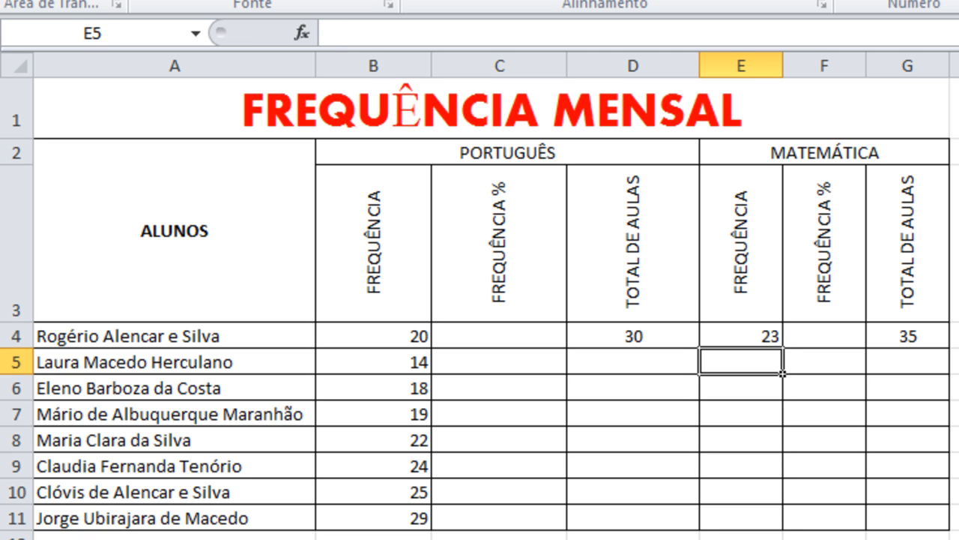
pyautogui.write('23')
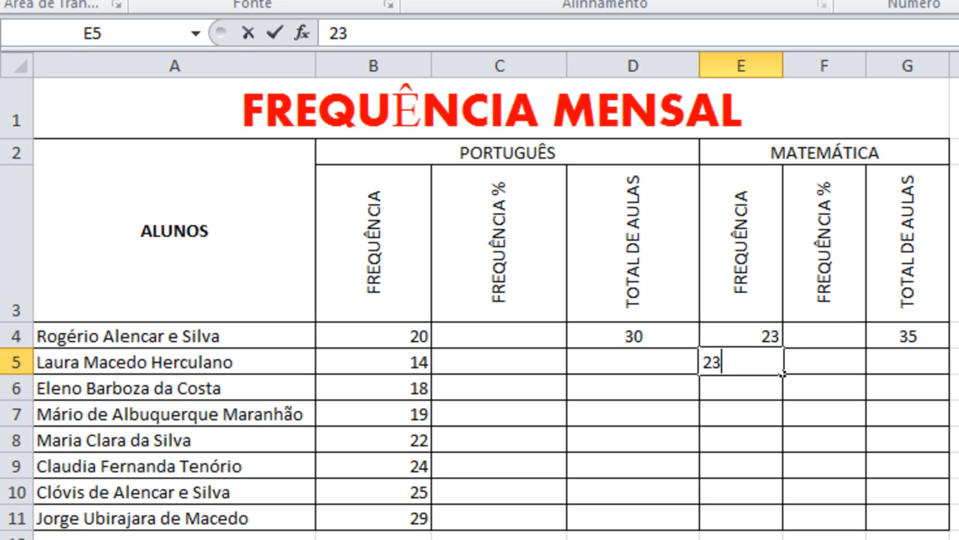
pyautogui.press('Return')
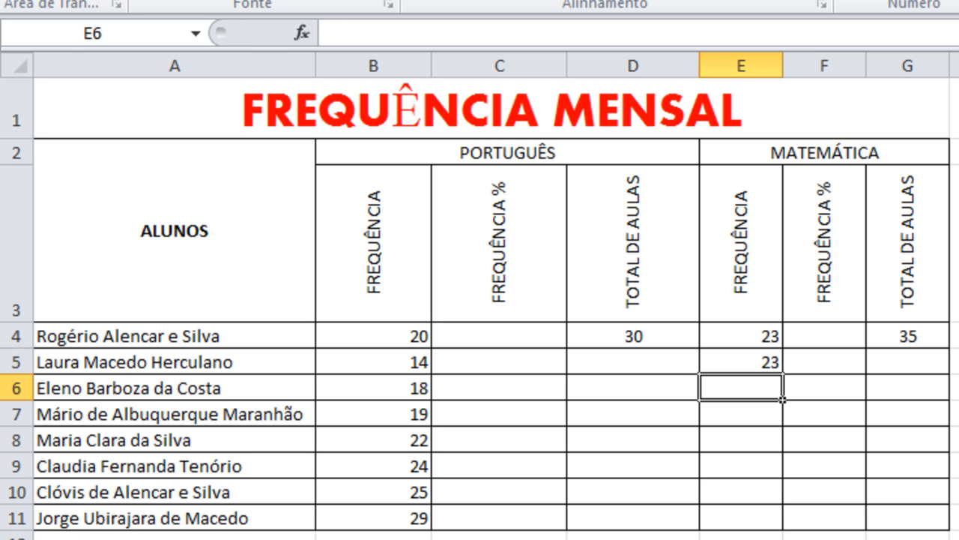
pyautogui.write('29')
pyautogui.press('Return')
pyautogui.write('3')
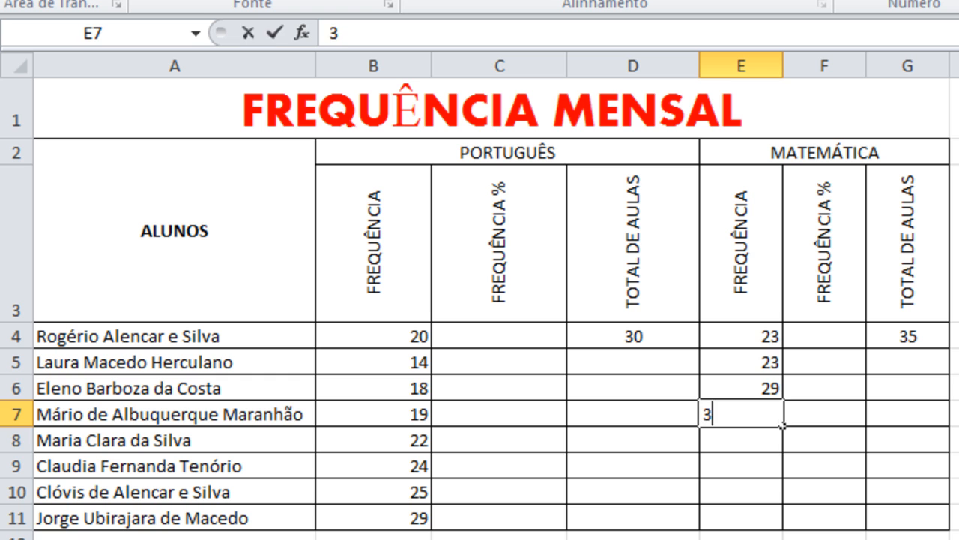
pyautogui.write('0')
pyautogui.press('Return')
pyautogui.write('24')
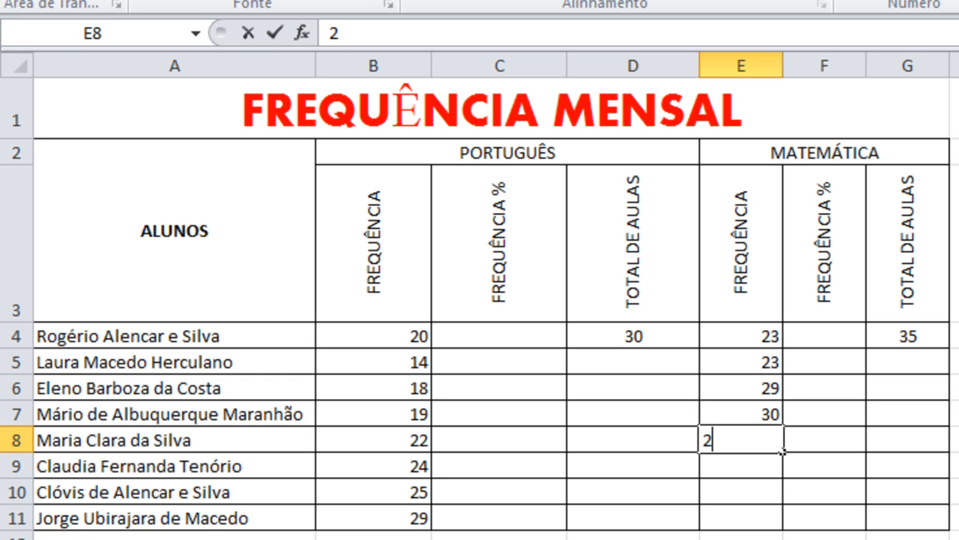
pyautogui.press('Return')
pyautogui.write('26')
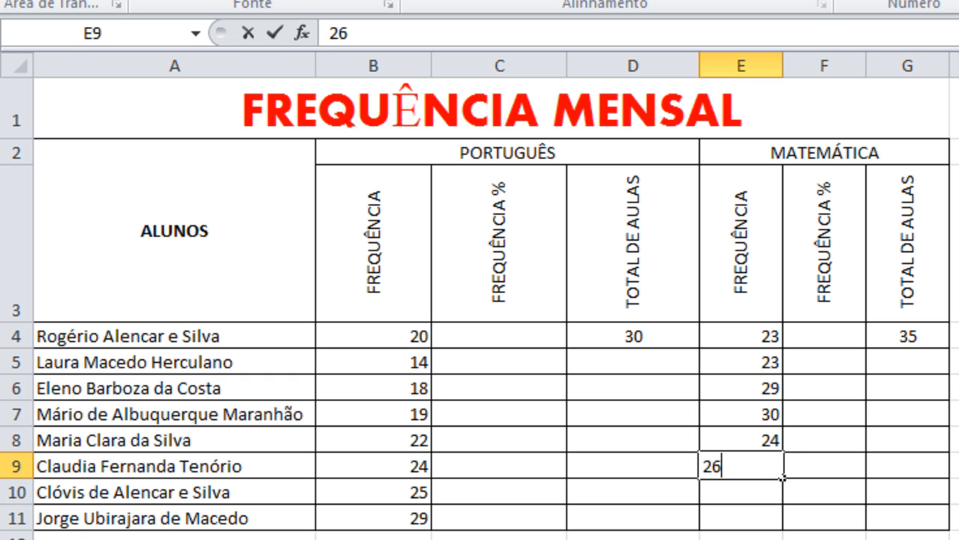
pyautogui.press('Return')
pyautogui.write('27')
pyautogui.press('Return')
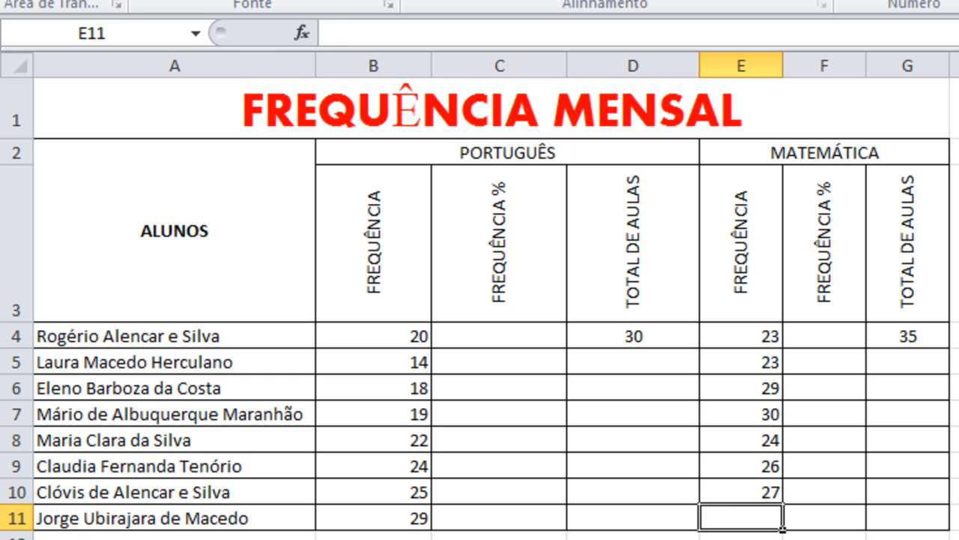
pyautogui.write('28')
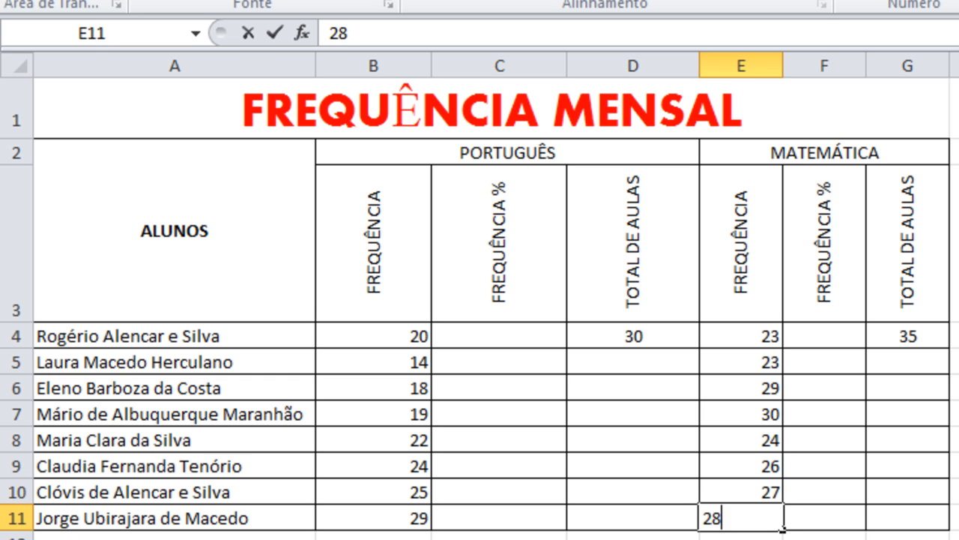
pyautogui.press('Return')
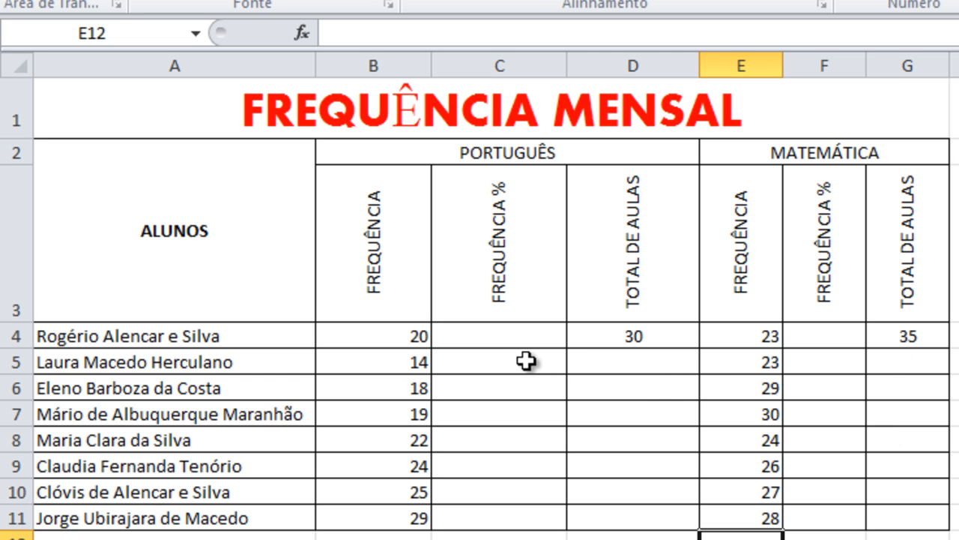
# - Calculate the first student's Portuguese attendance percentage in C4 with the formula =B4/D4
pyautogui.click(512, 339)
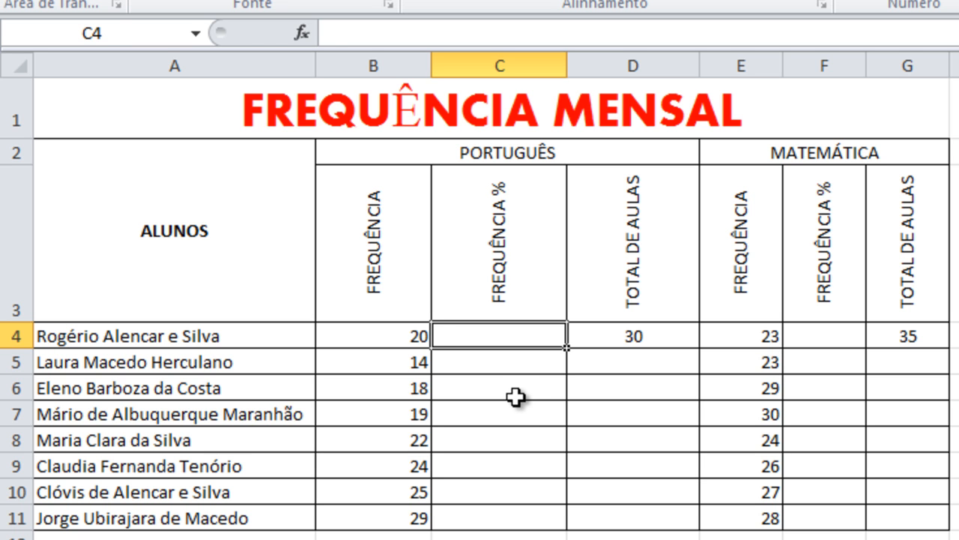
pyautogui.write('=')
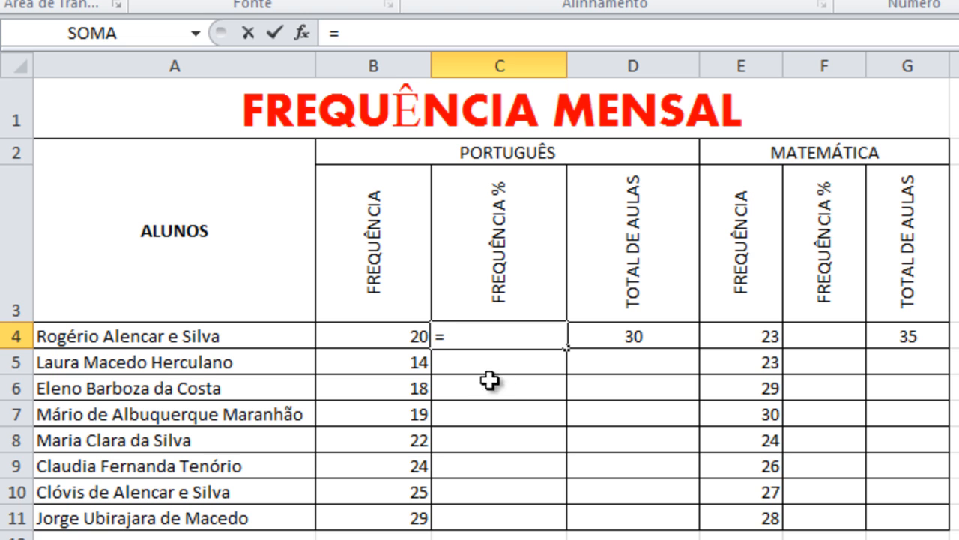
pyautogui.click(401, 335)
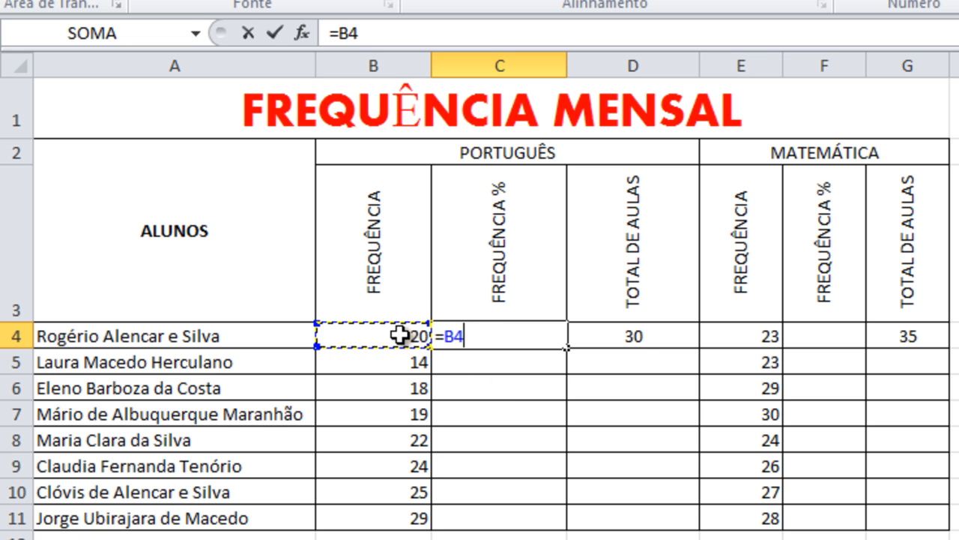
pyautogui.write('/')
pyautogui.click(635, 337)
pyautogui.press('Return')
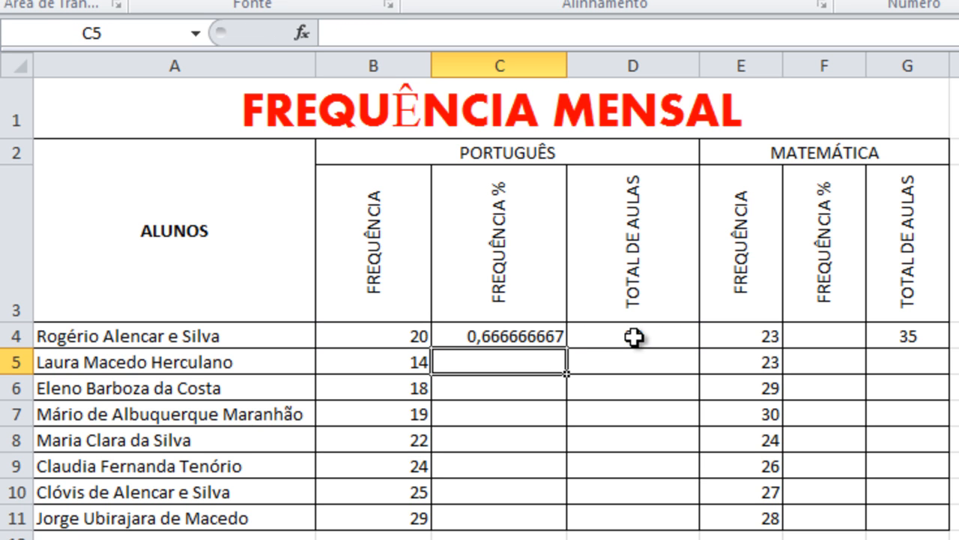
# - Format the Portuguese attendance result in C4 as a percentage and copy its formula down through C11
pyautogui.click(523, 335)
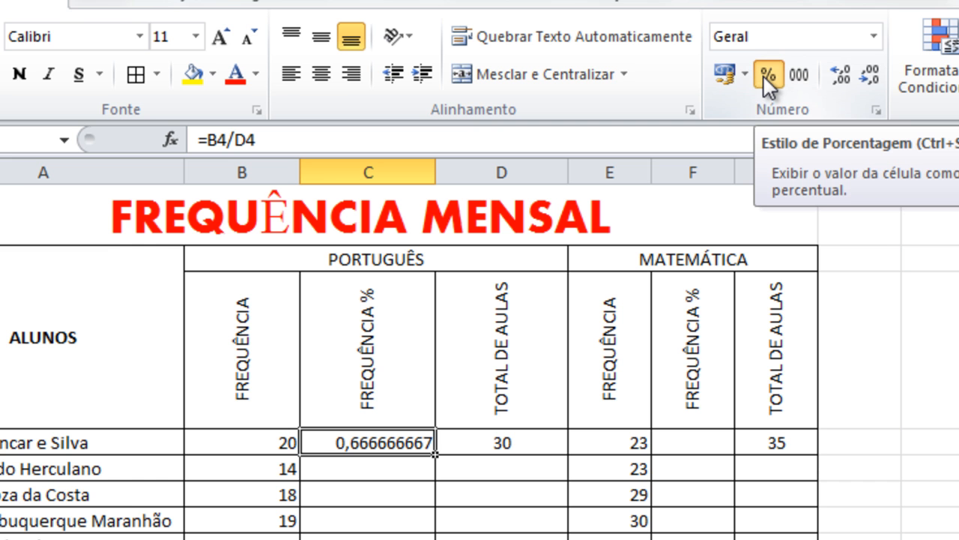
pyautogui.click(765, 78)
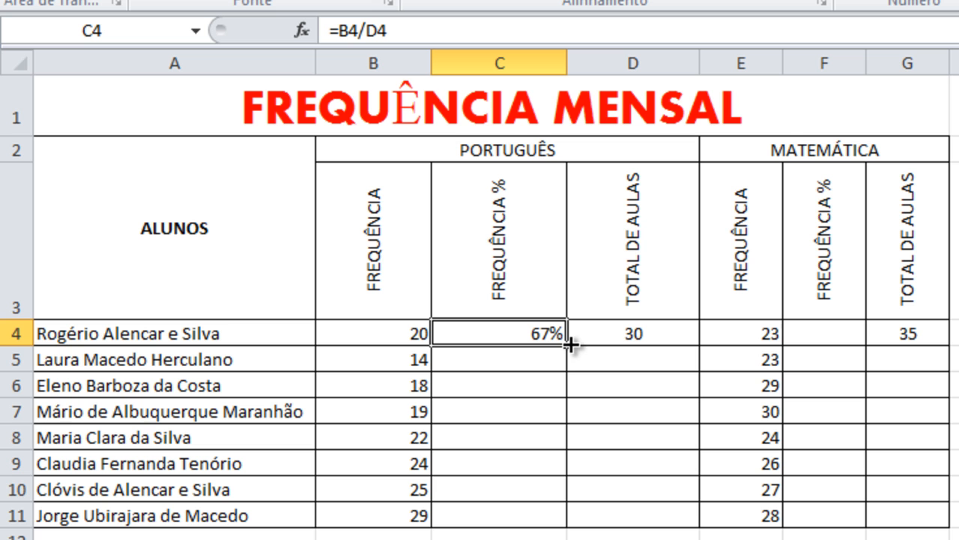
pyautogui.moveTo(570, 344); pyautogui.dragTo(565, 513)
pyautogui.click(634, 538)
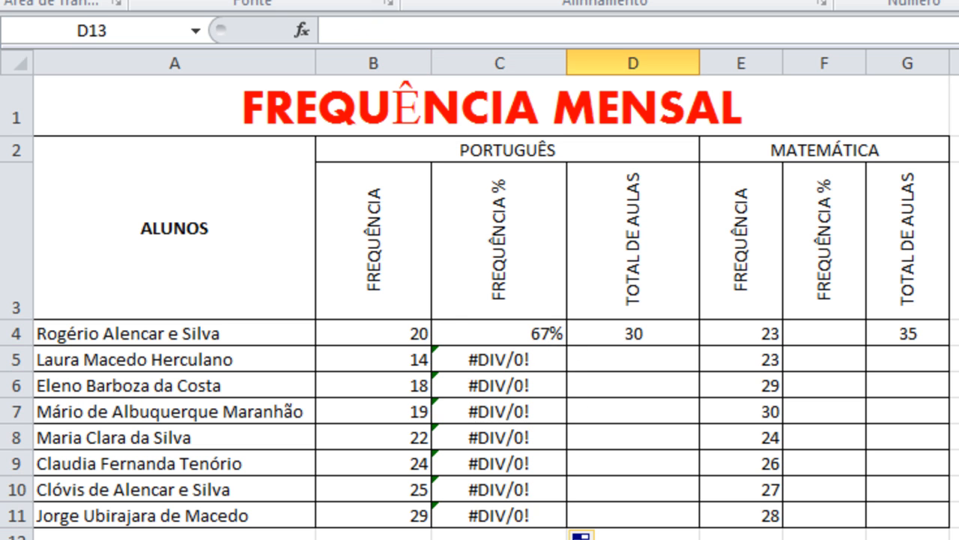
# - Examine the Portuguese percentage formulas in C4:C7 and the attendance and total-class cells they reference in rows 4 and 5
pyautogui.click(509, 361)
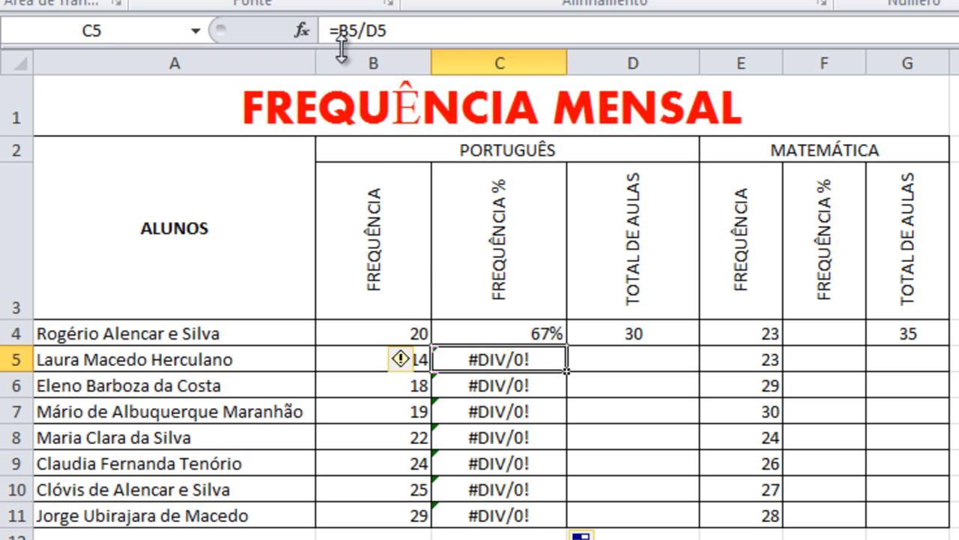
pyautogui.click(498, 337)
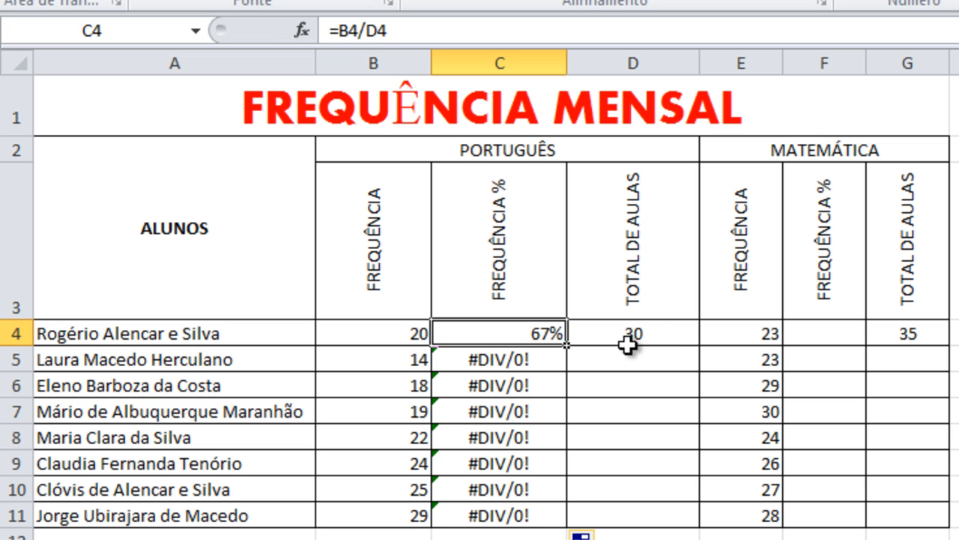
pyautogui.press('F2')
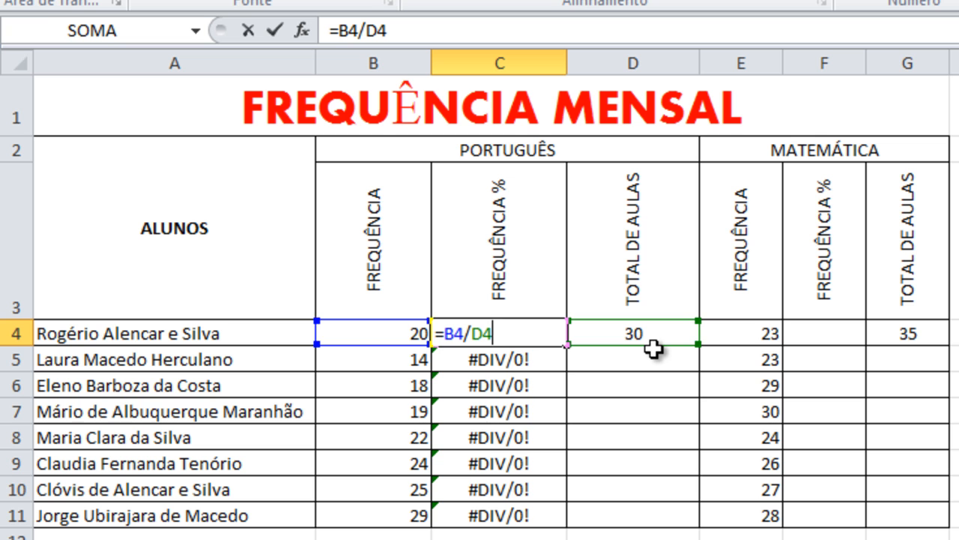
pyautogui.hotkey('ctrl', 'Return')
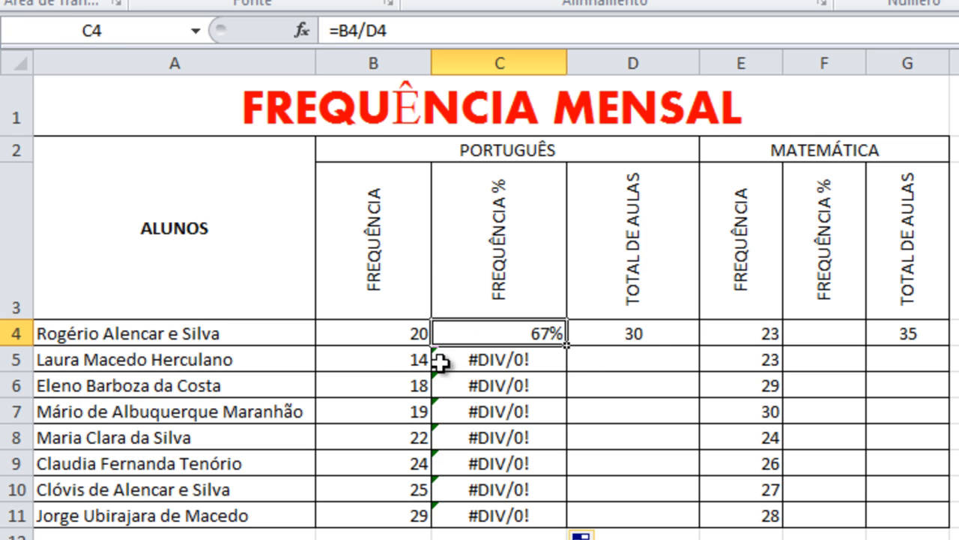
pyautogui.click(479, 352)
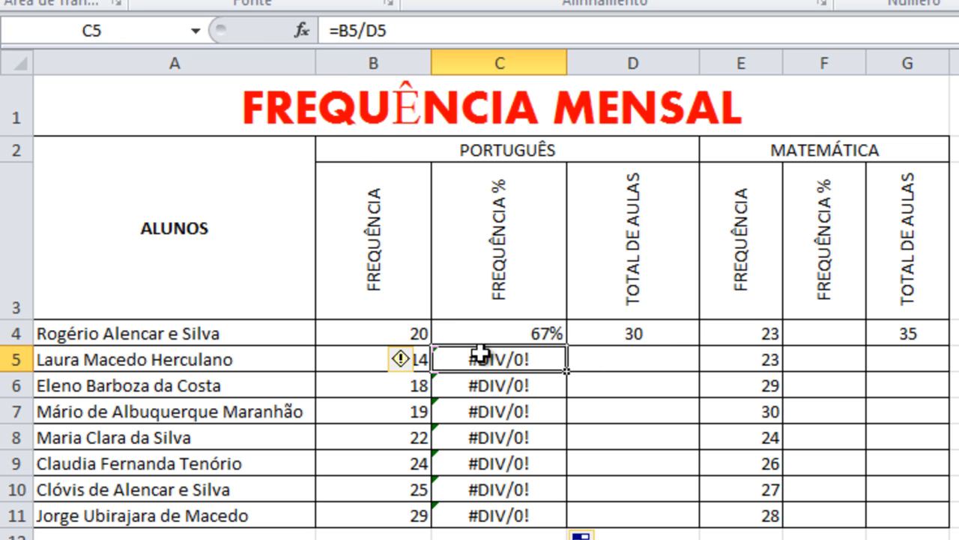
pyautogui.click(364, 360)
pyautogui.click(627, 359)
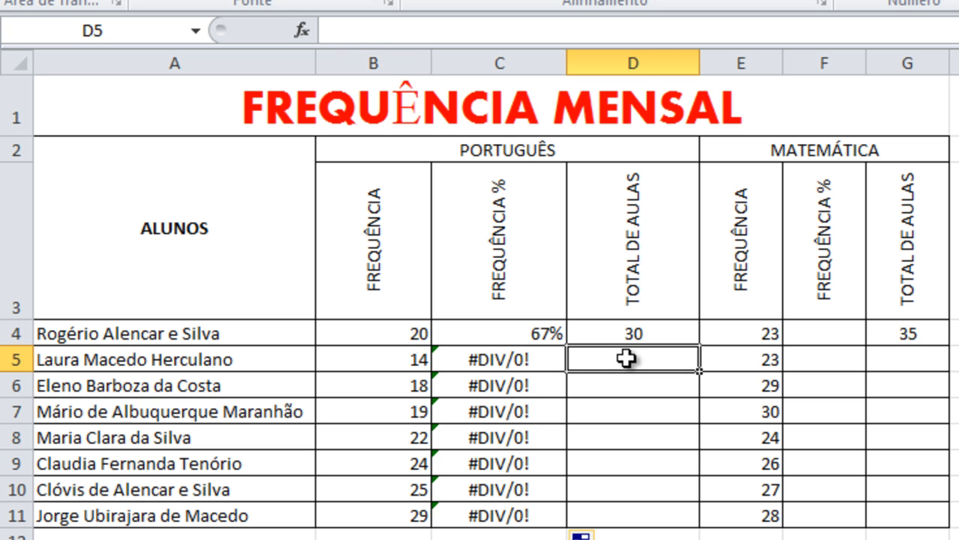
pyautogui.click(515, 378)
pyautogui.click(553, 362)
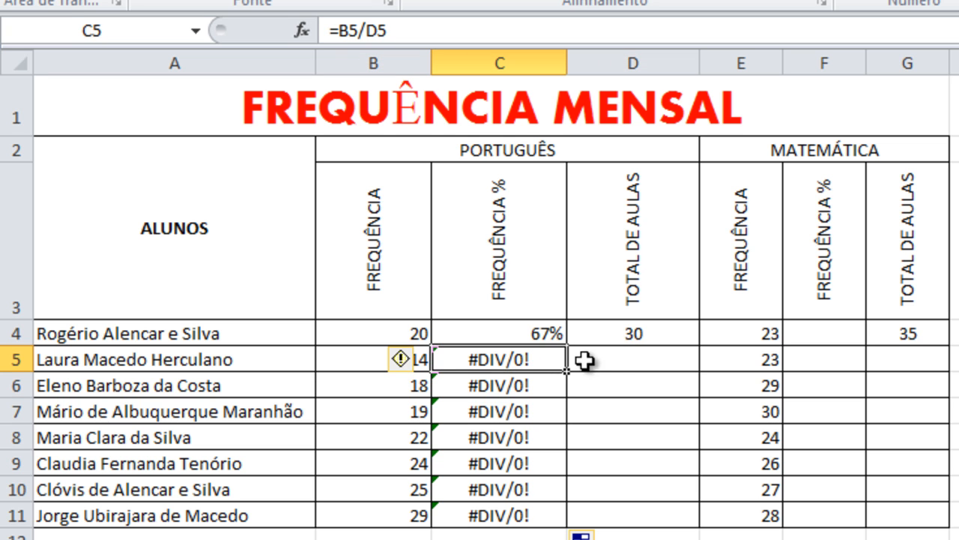
pyautogui.click(638, 356)
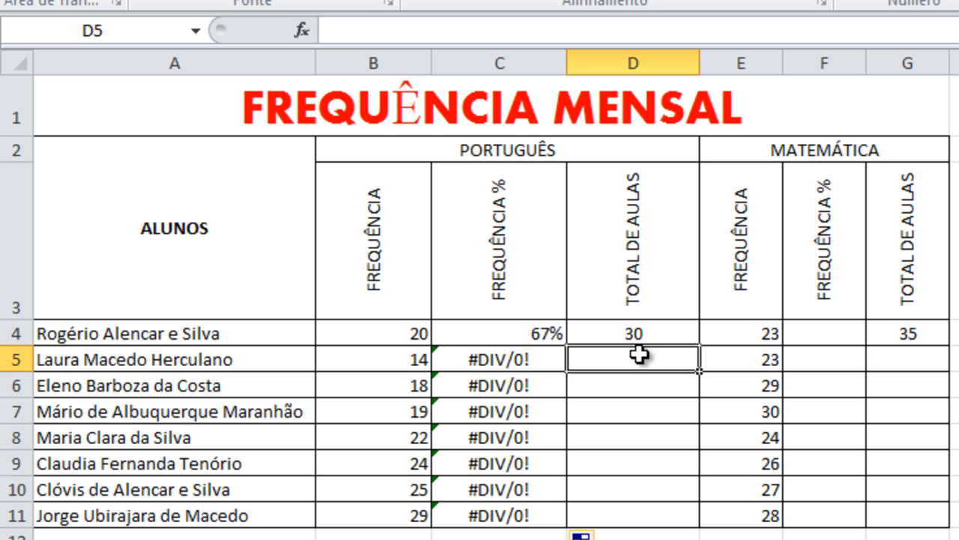
pyautogui.click(528, 363)
pyautogui.click(532, 335)
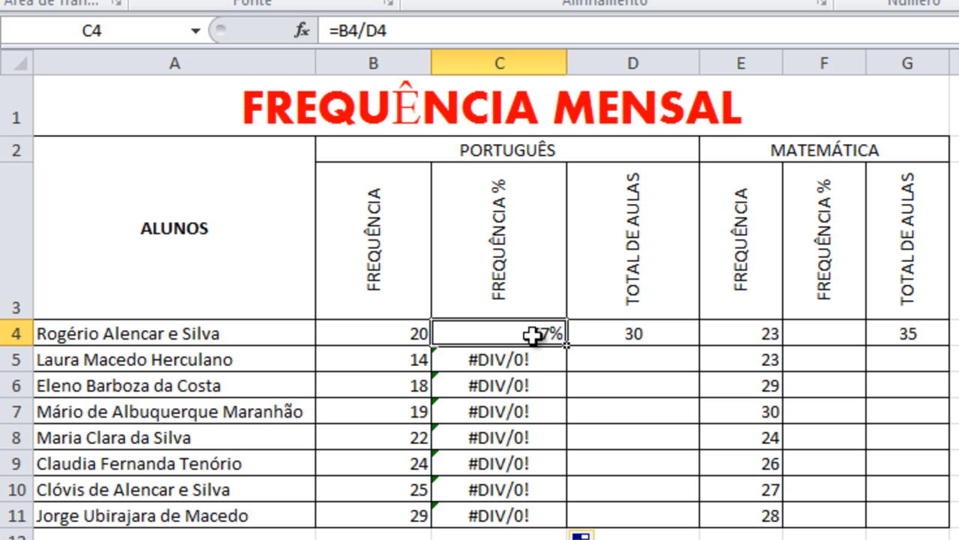
pyautogui.click(529, 358)
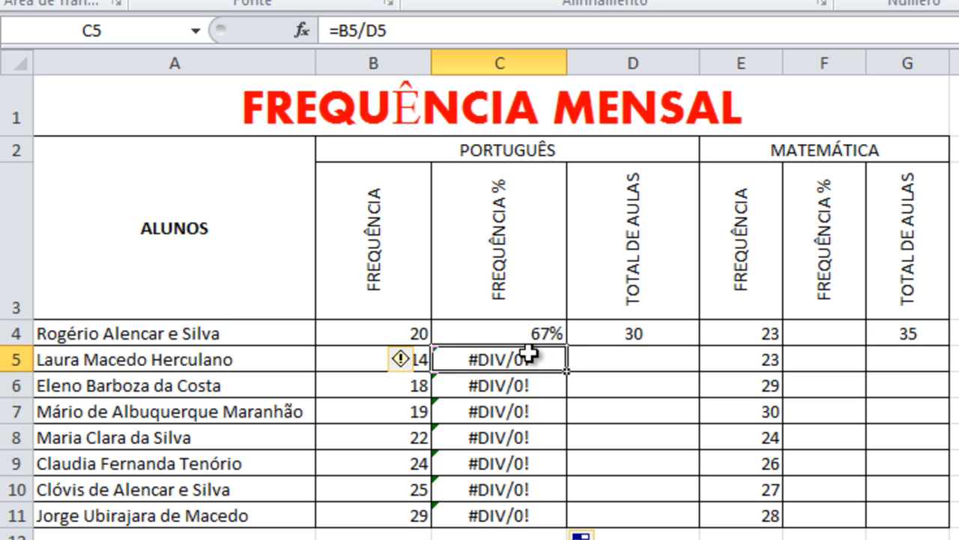
pyautogui.click(529, 388)
pyautogui.click(516, 411)
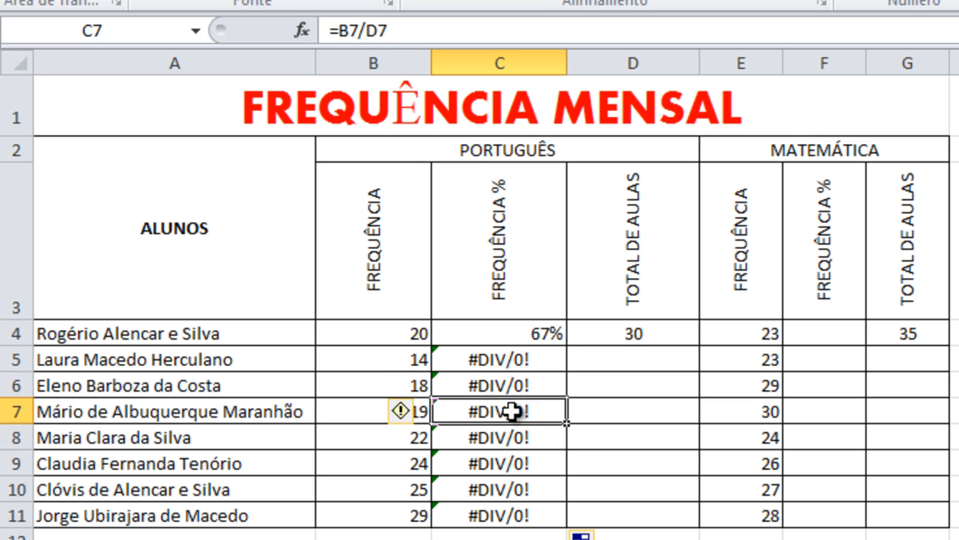
pyautogui.click(519, 362)
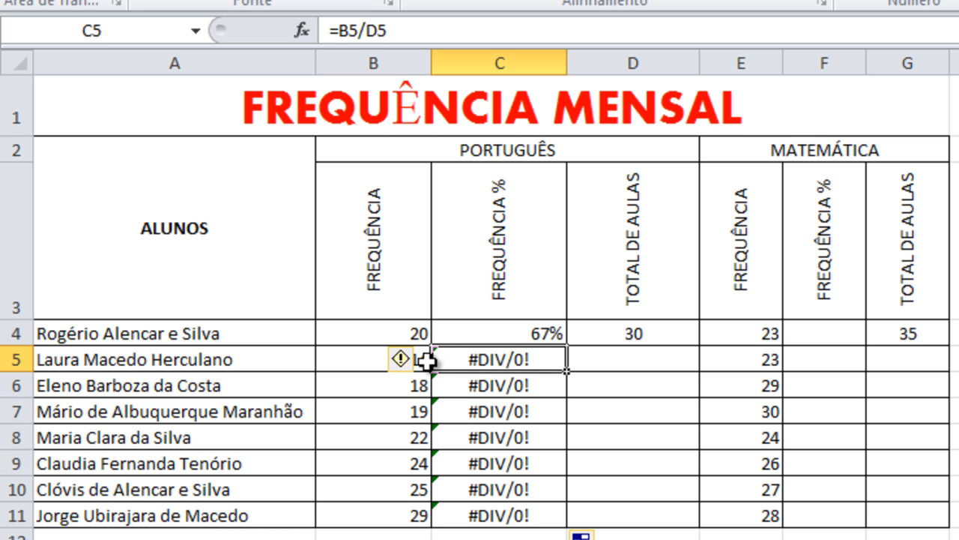
pyautogui.click(364, 361)
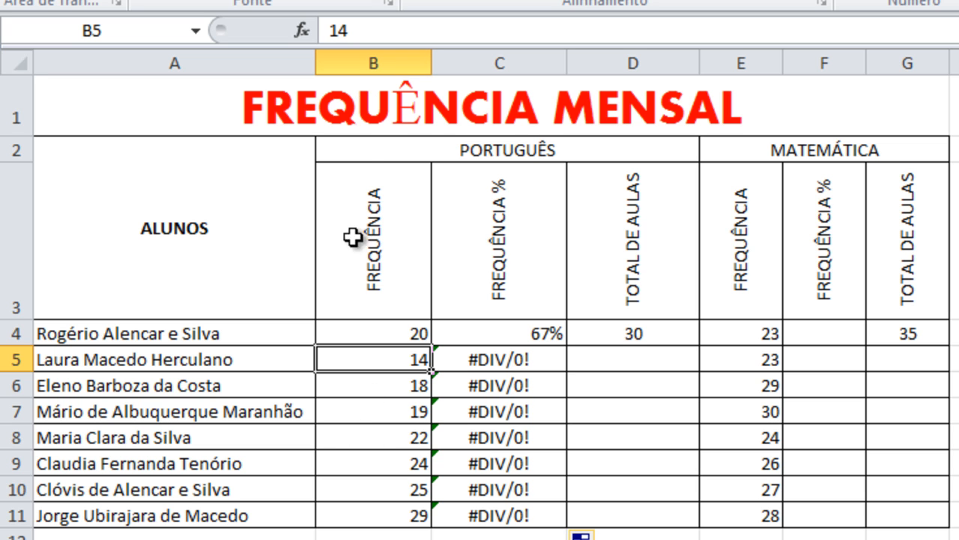
pyautogui.click(637, 332)
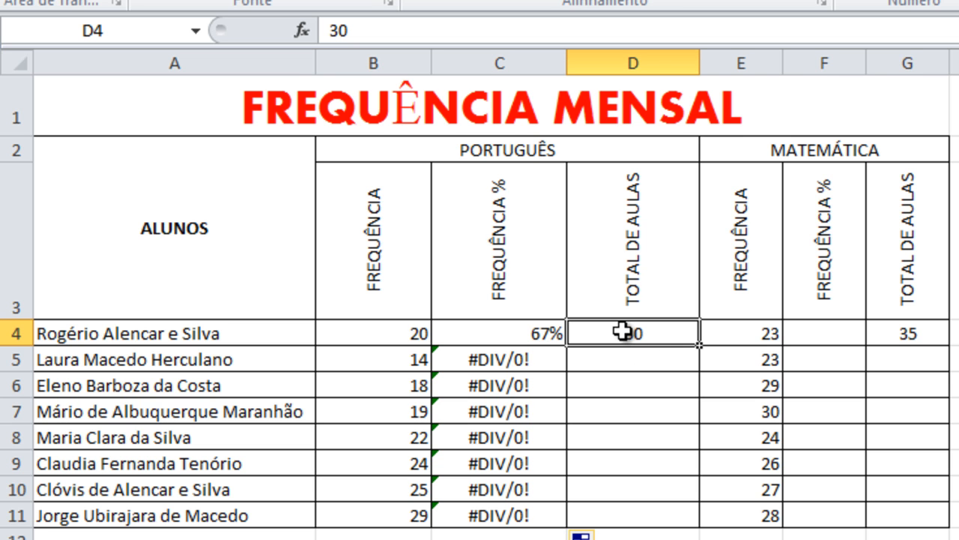
# - Make the total-classes reference absolute in C4 with =B4/$D$4 and copy the formula down through C11
pyautogui.click(532, 330)
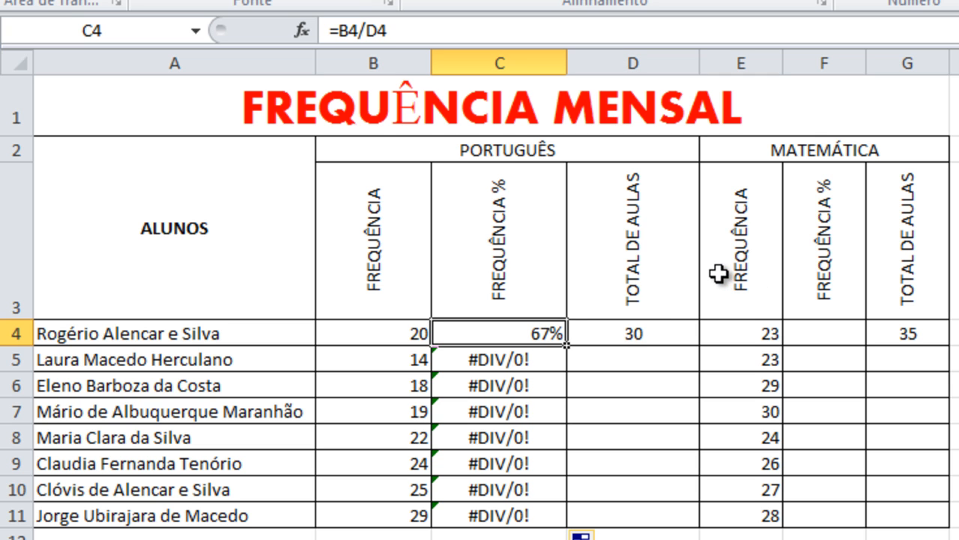
pyautogui.click(368, 36)
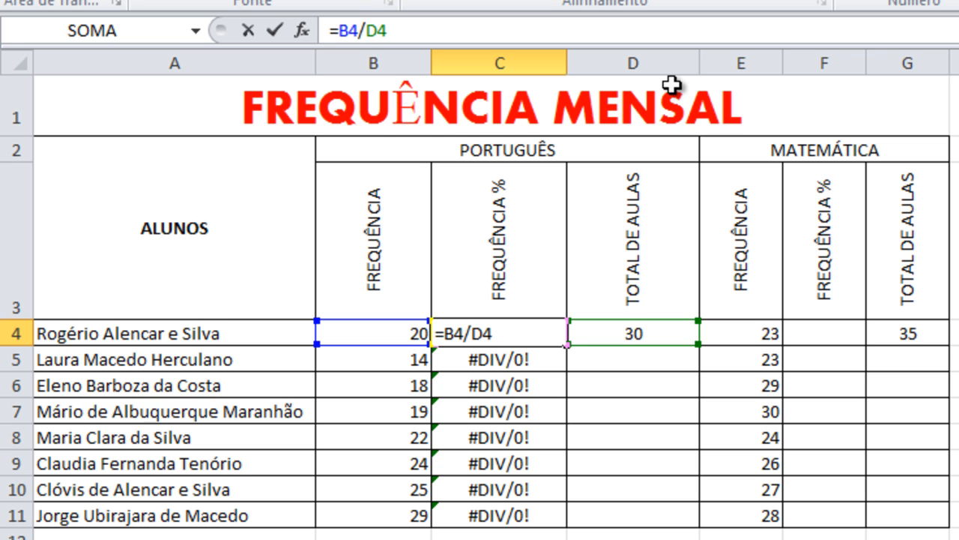
pyautogui.write('$')
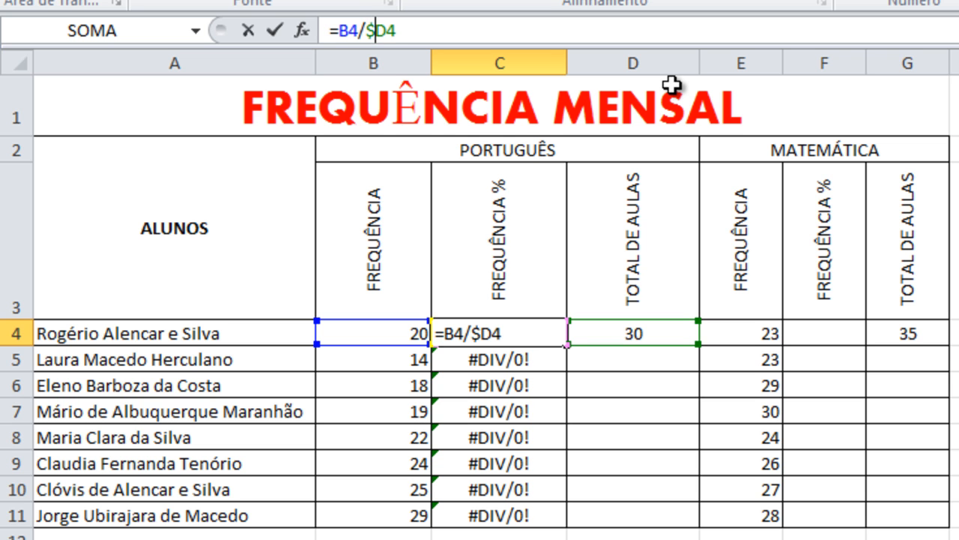
pyautogui.press('Right')
pyautogui.write('$')
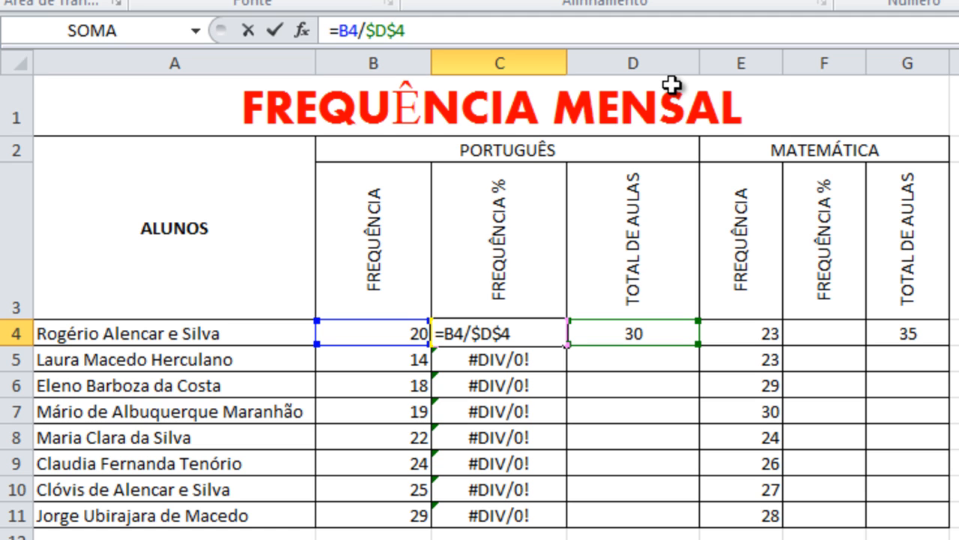
pyautogui.press('Return')
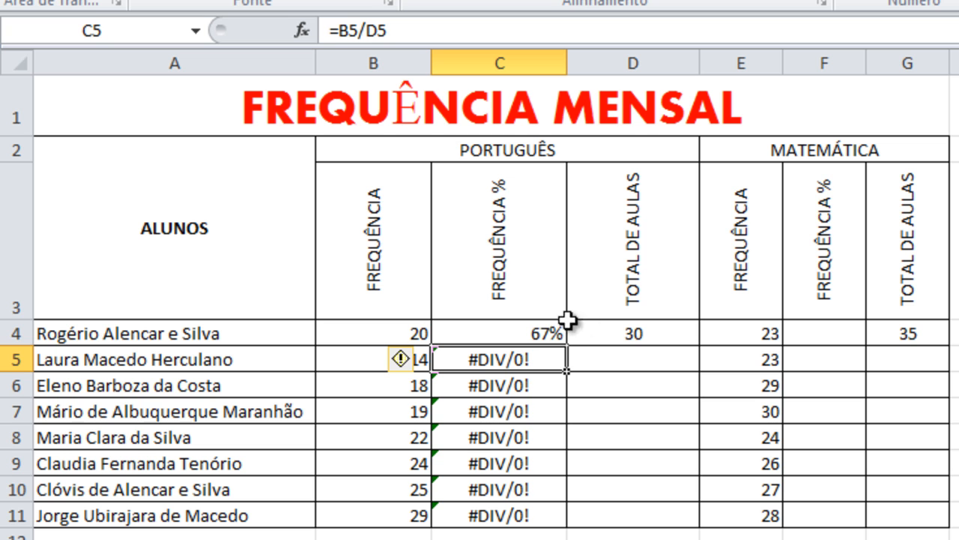
pyautogui.click(538, 333)
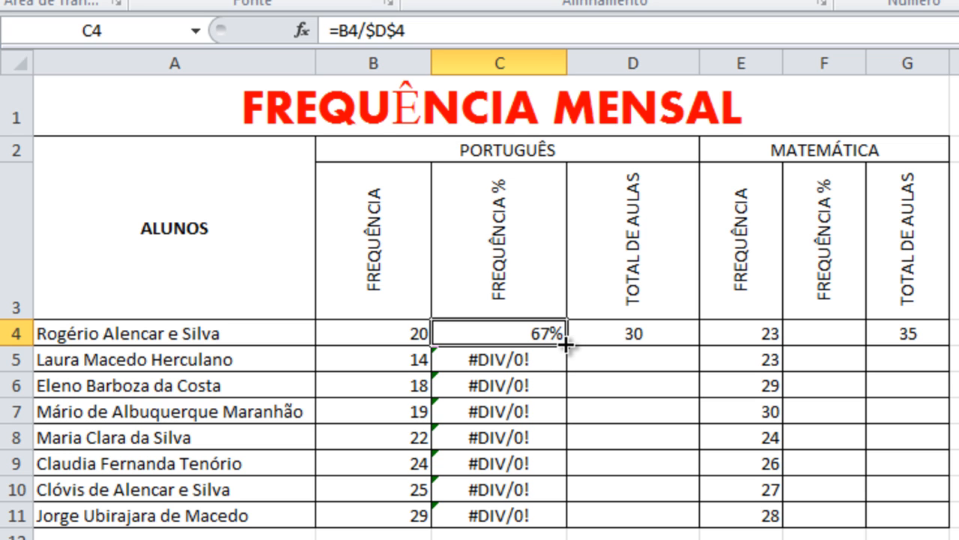
pyautogui.moveTo(567, 343); pyautogui.dragTo(555, 531)
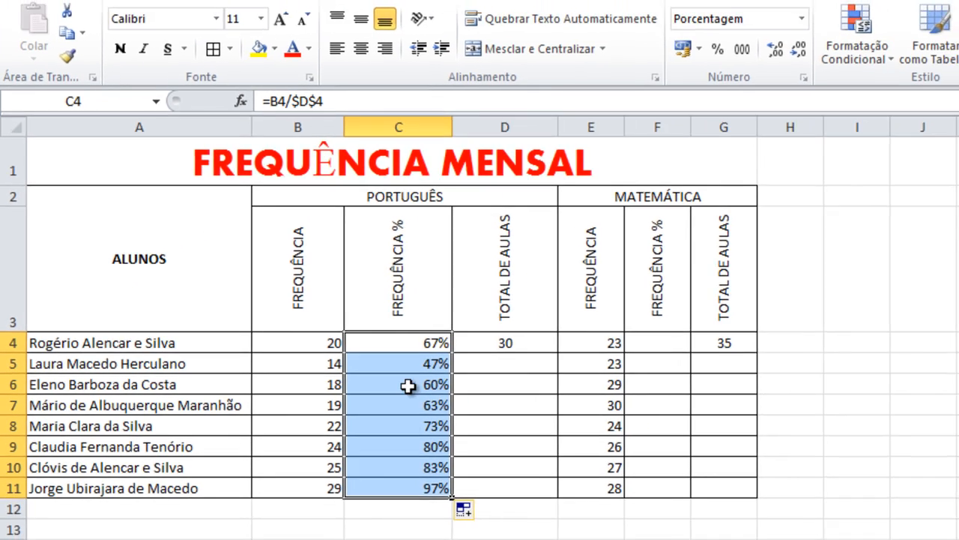
# - Review the copied Portuguese percentage formulas in C5:C11 one by one, checking their cell references
pyautogui.click(510, 357)
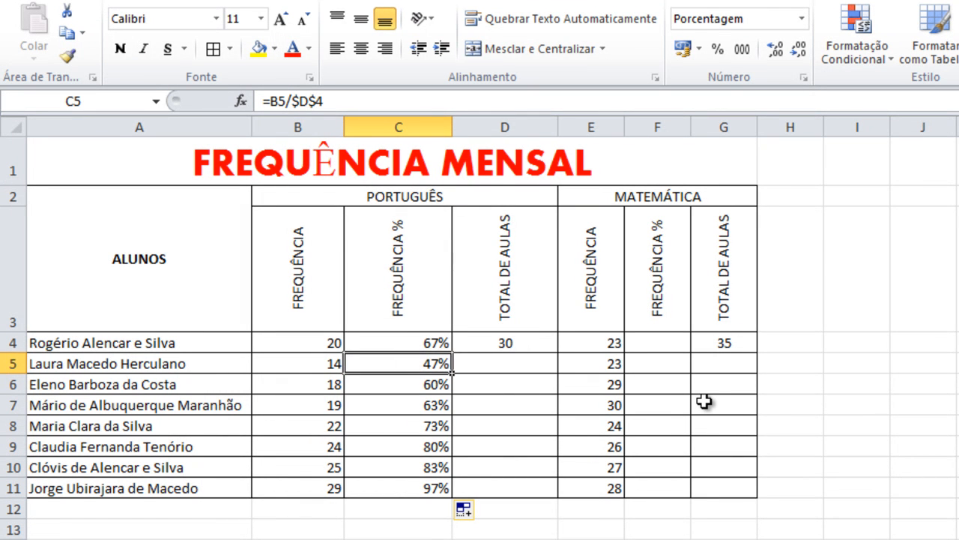
pyautogui.press('Down')
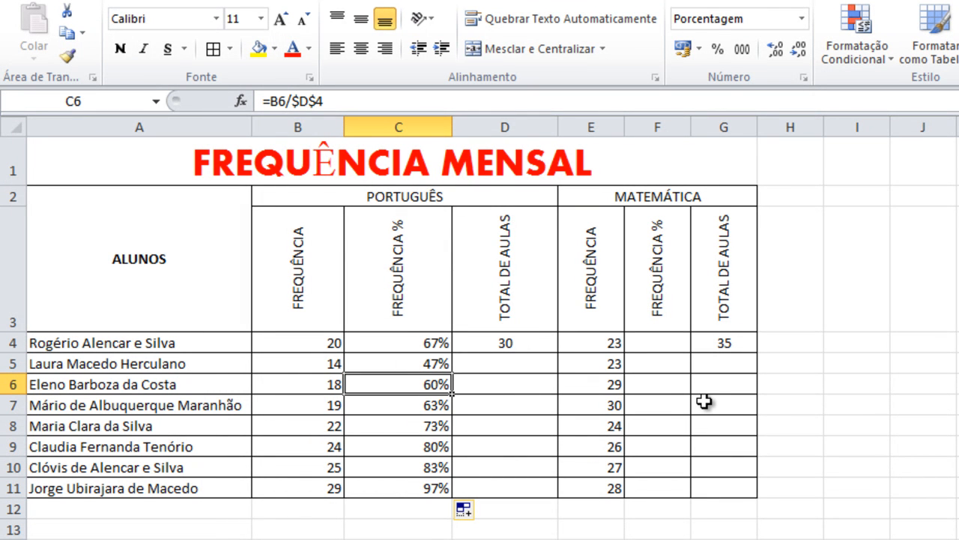
pyautogui.press('Down')
pyautogui.press('Down')
pyautogui.press('Down')
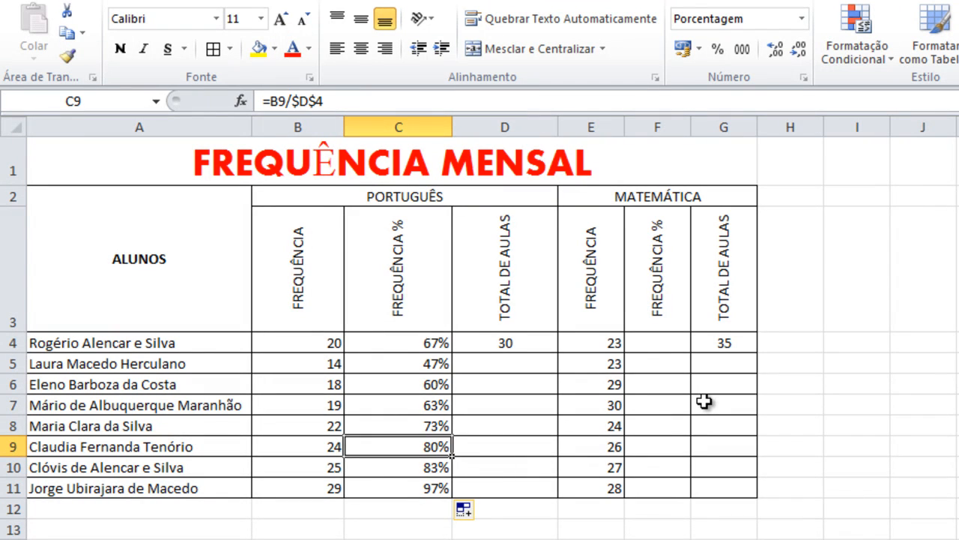
pyautogui.press('Down')
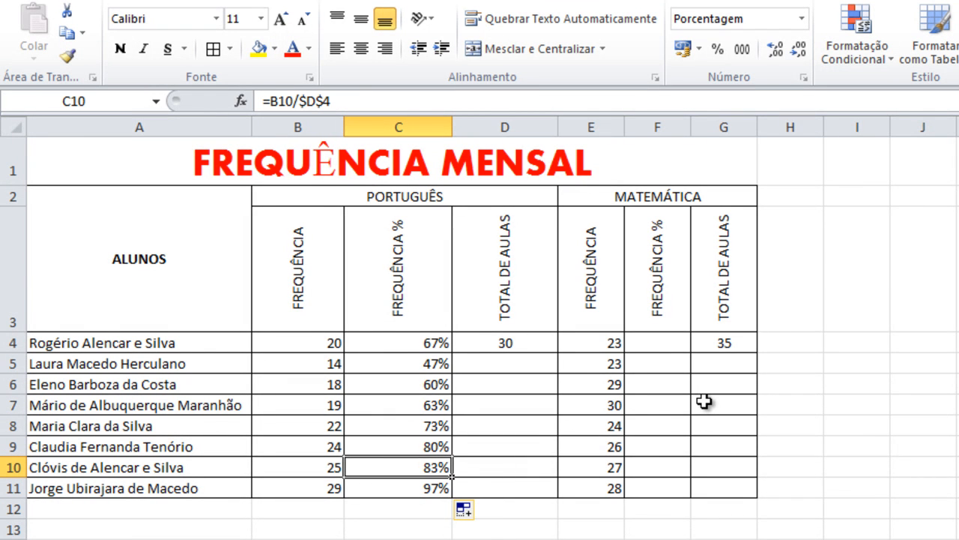
pyautogui.press('Down')
# - Center the Portuguese percentages in C4:C11 horizontally and make them bold
pyautogui.click(432, 345)
pyautogui.moveTo(432, 345); pyautogui.dragTo(428, 497)
pyautogui.moveTo(405, 343); pyautogui.dragTo(397, 487)
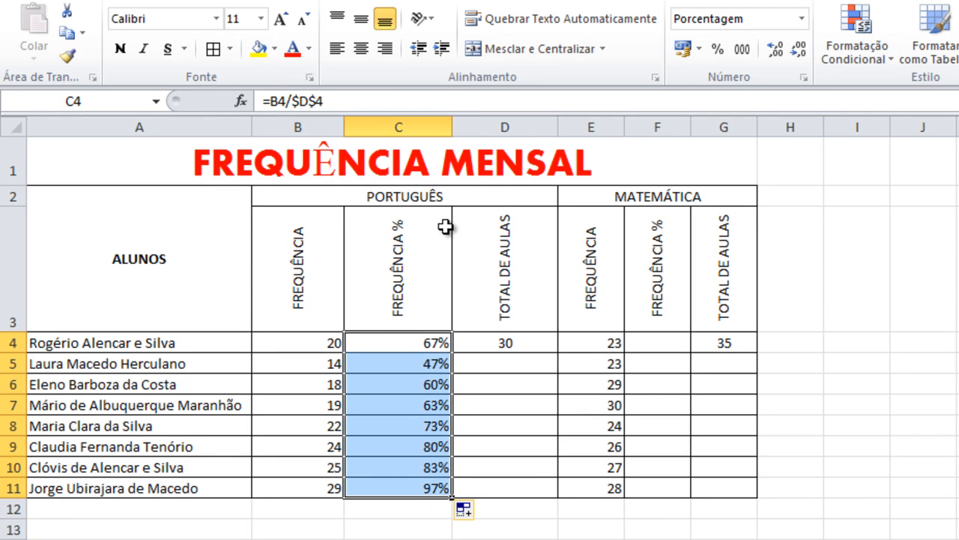
pyautogui.click(371, 59)
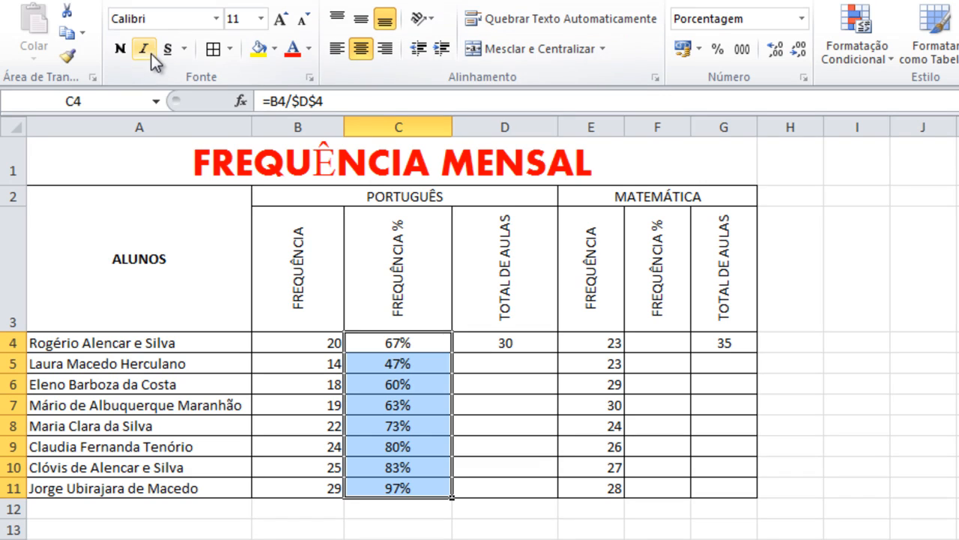
pyautogui.click(120, 49)
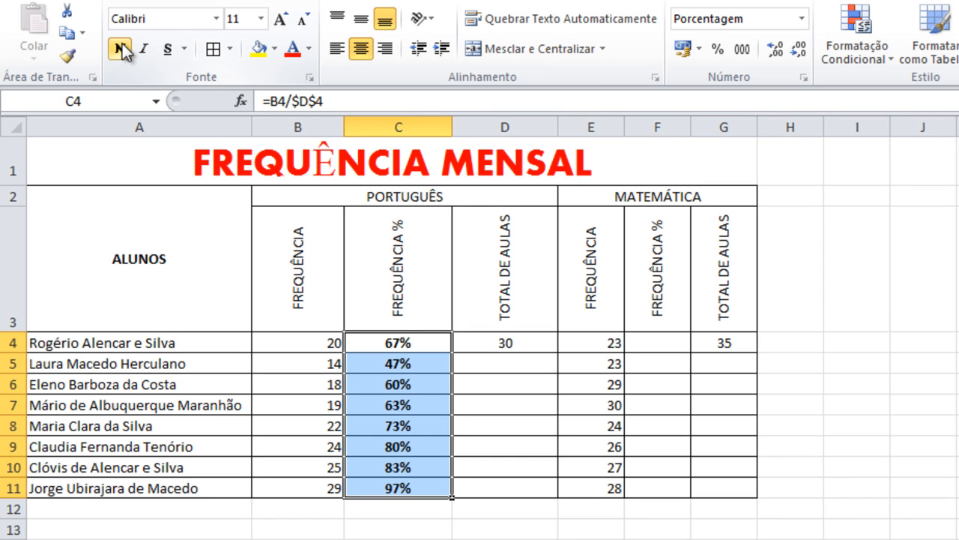
# - Calculate the Mathematics attendance ratio in F4 with =E4/$G$4 and copy the formula down through F11
pyautogui.click(677, 344)
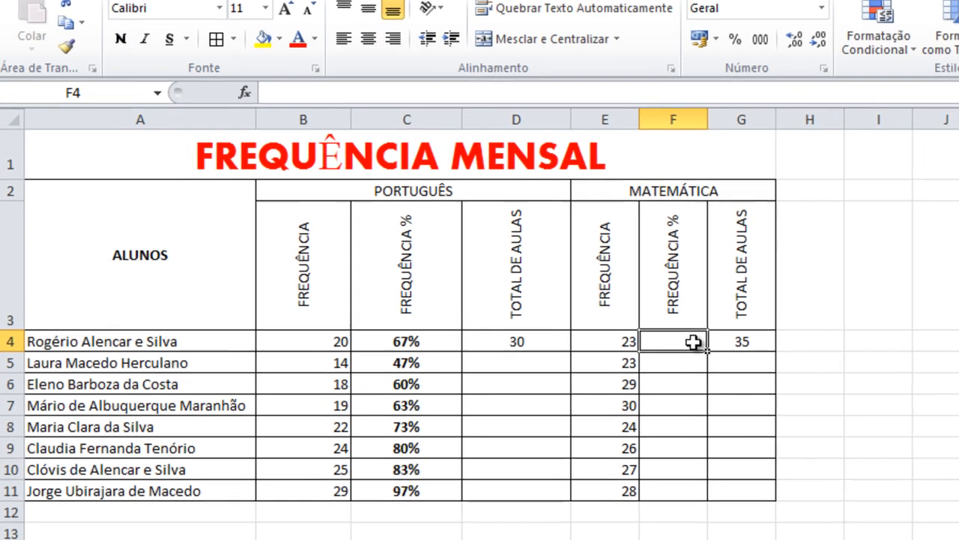
pyautogui.write('=')
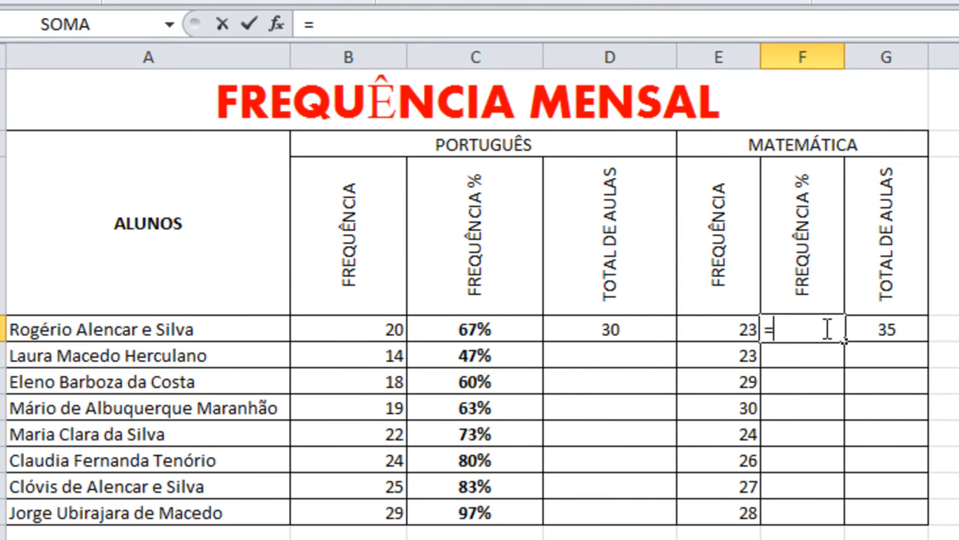
pyautogui.click(739, 327)
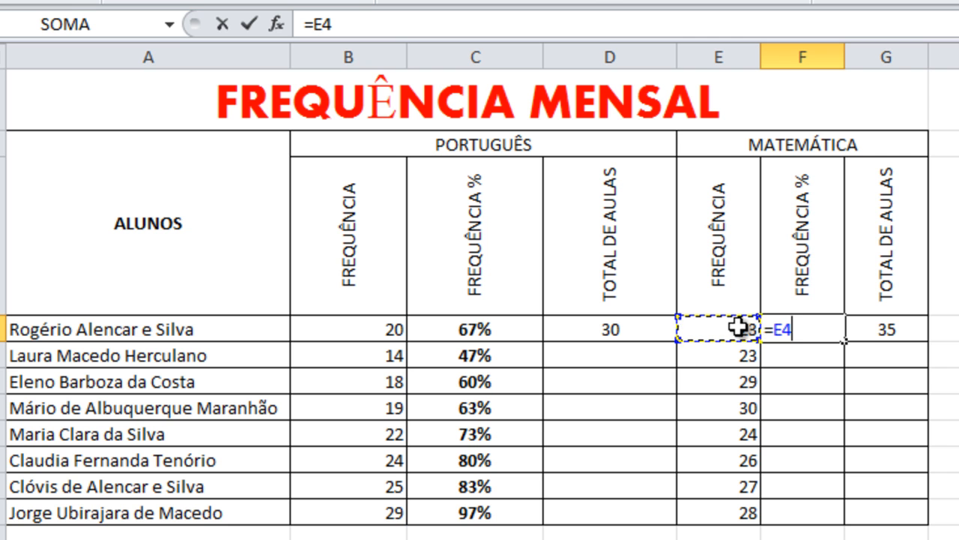
pyautogui.write('/')
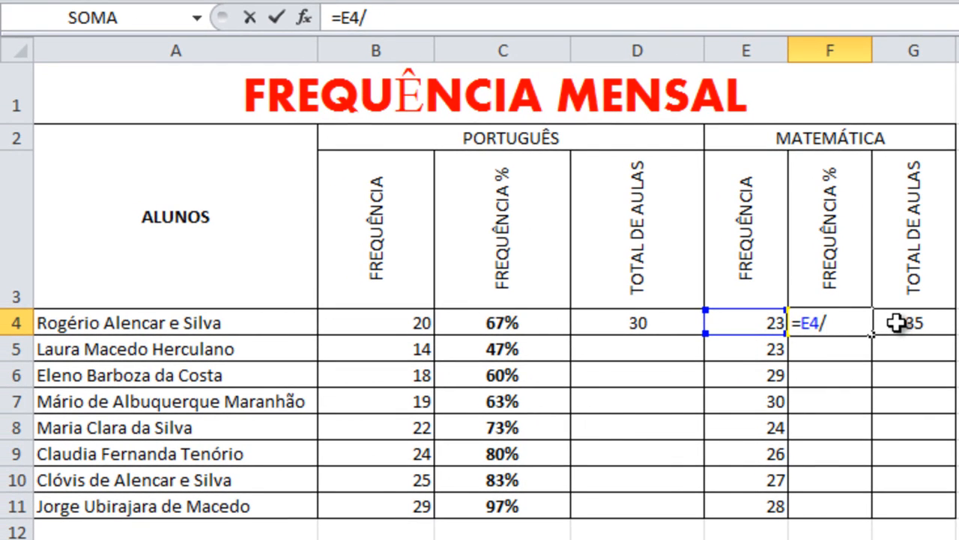
pyautogui.click(896, 322)
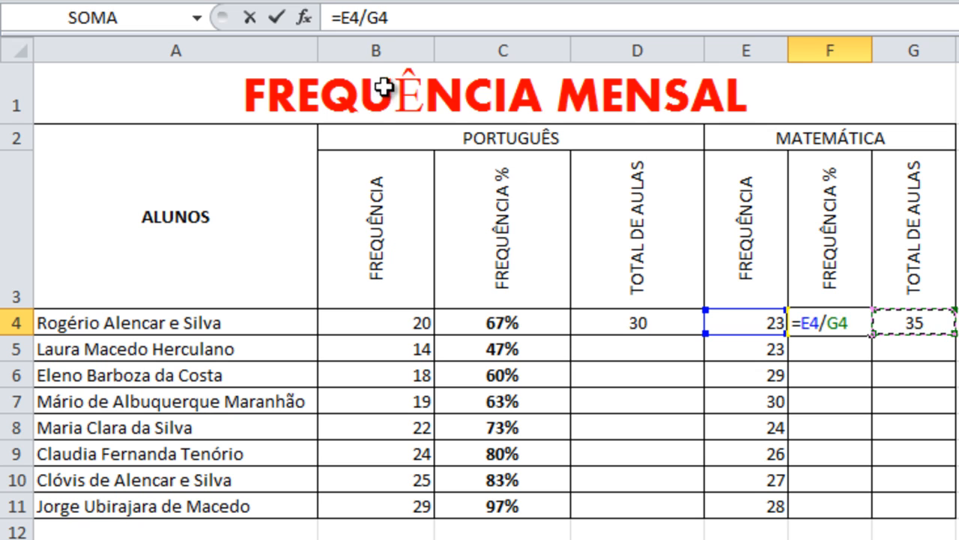
pyautogui.click(368, 16)
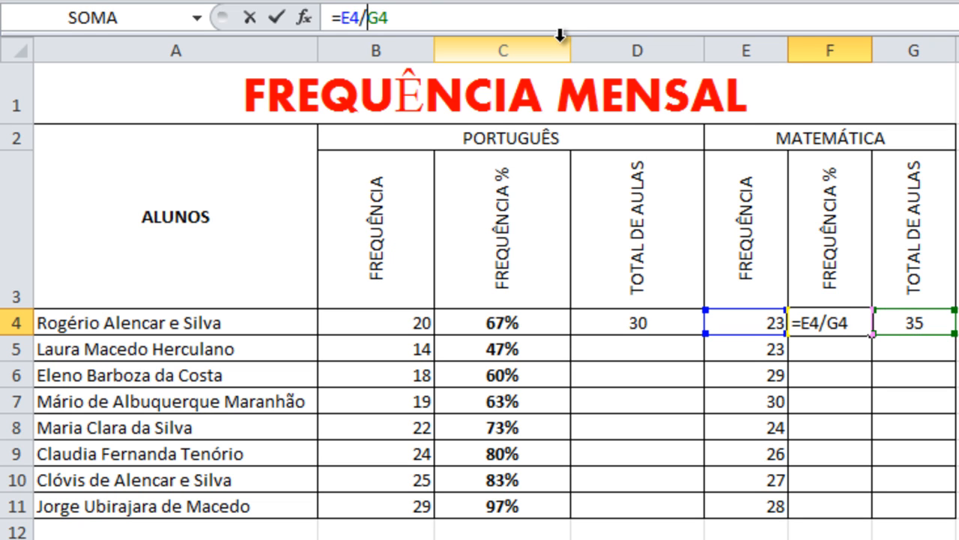
pyautogui.write('$G')
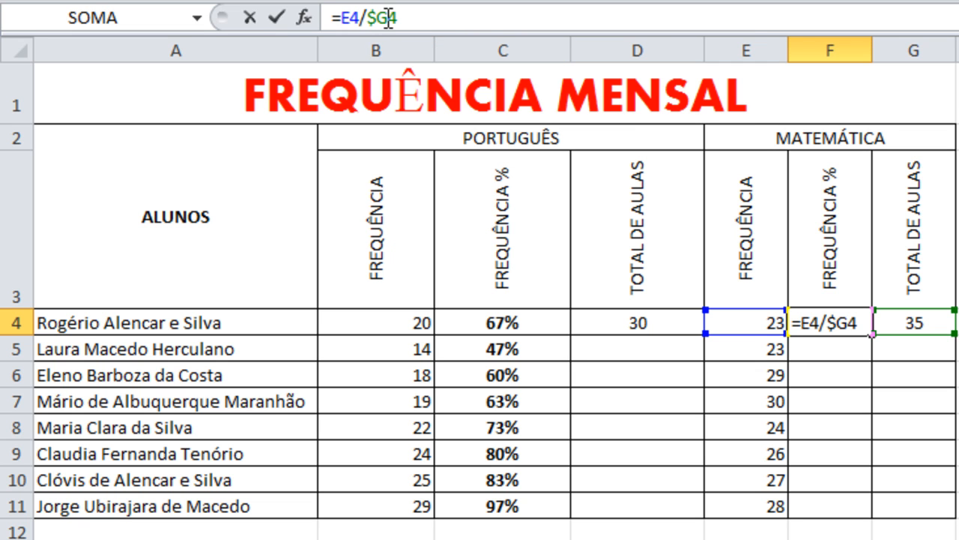
pyautogui.write('$')
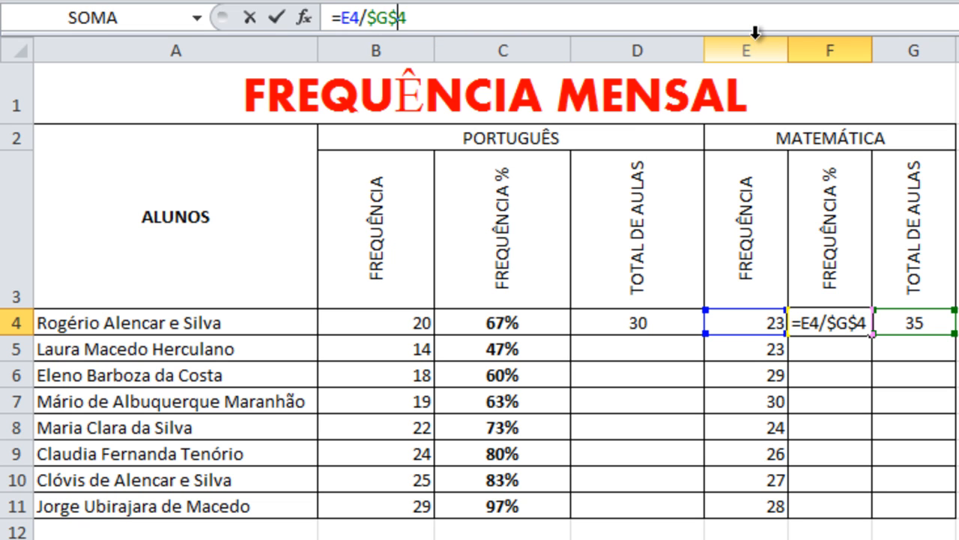
pyautogui.press('Return')
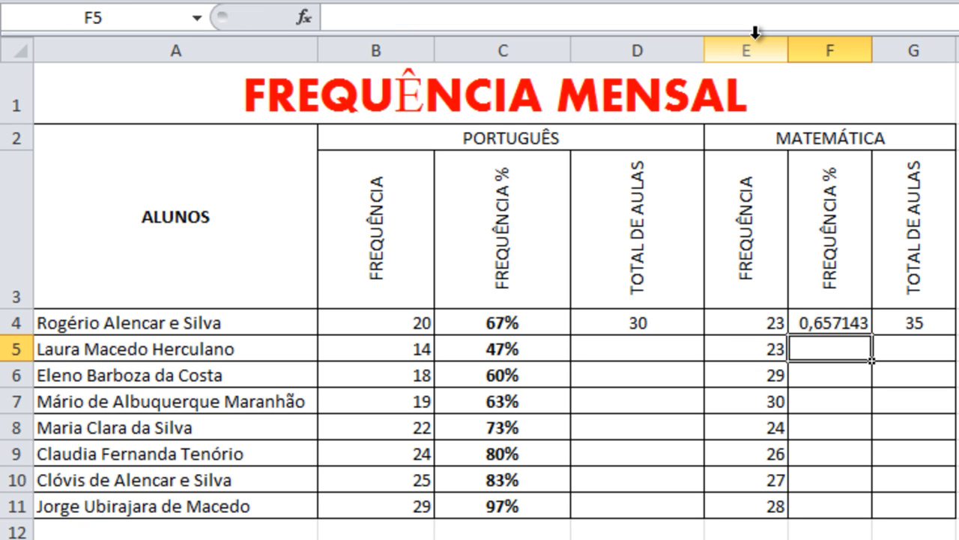
pyautogui.click(822, 321)
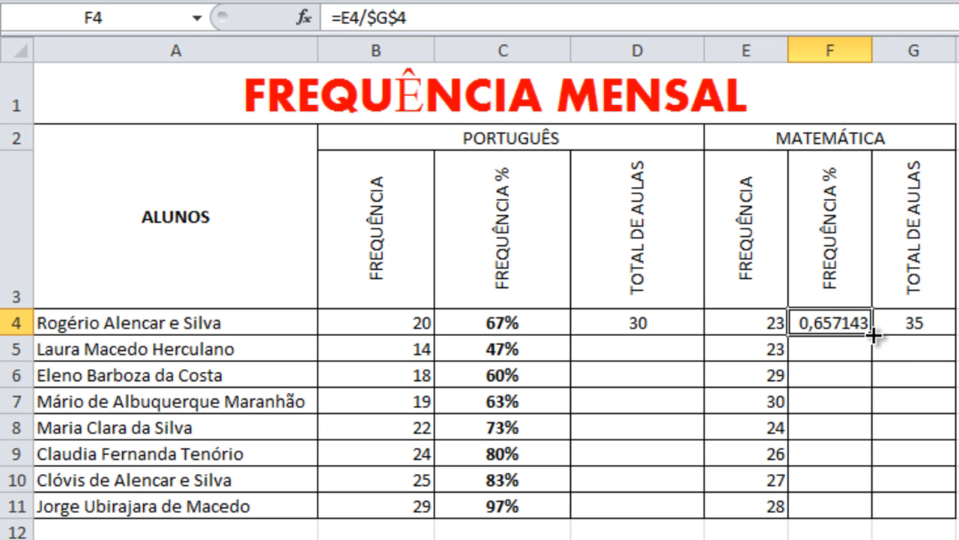
pyautogui.moveTo(872, 335); pyautogui.dragTo(877, 518)
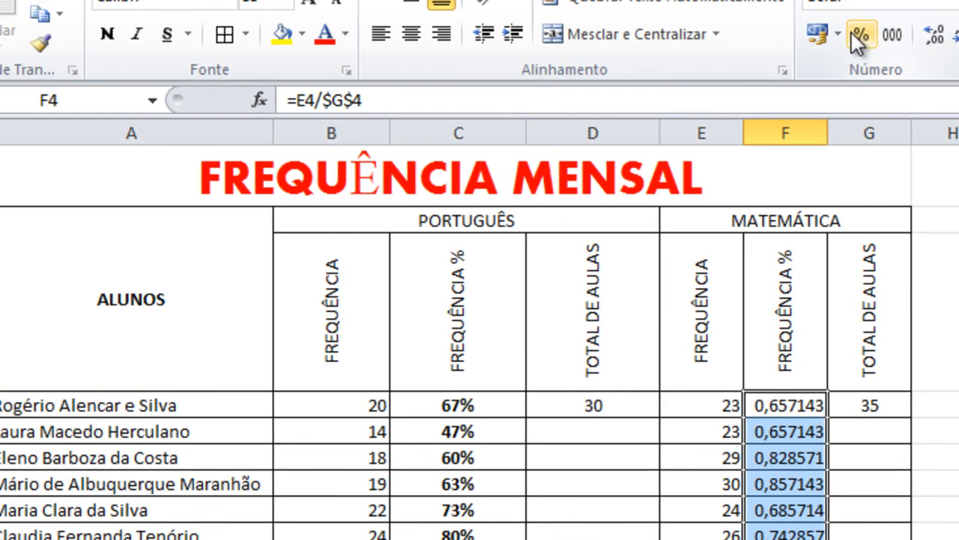
# - Format the Mathematics results in F4:F11 as percentages, centered horizontally and bold
pyautogui.click(860, 34)
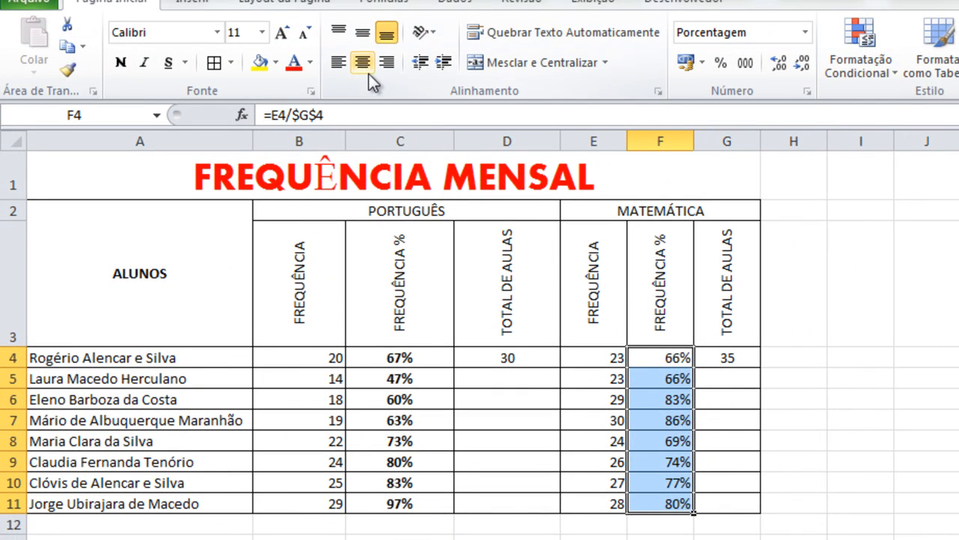
pyautogui.click(376, 49)
pyautogui.click(120, 65)
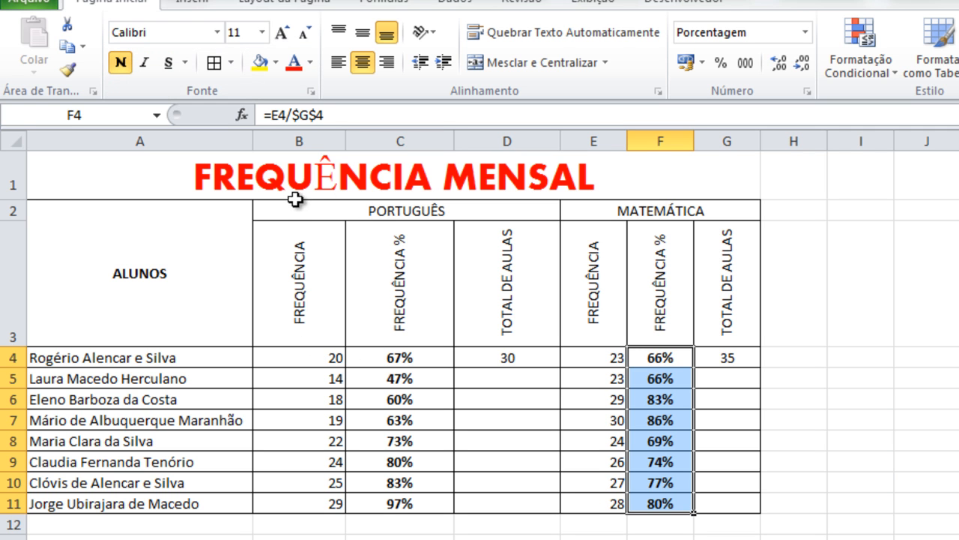
# - Hide the attendance and total-class columns B, D, E and G, and check the student names and percentages in row 4
pyautogui.click(282, 139)
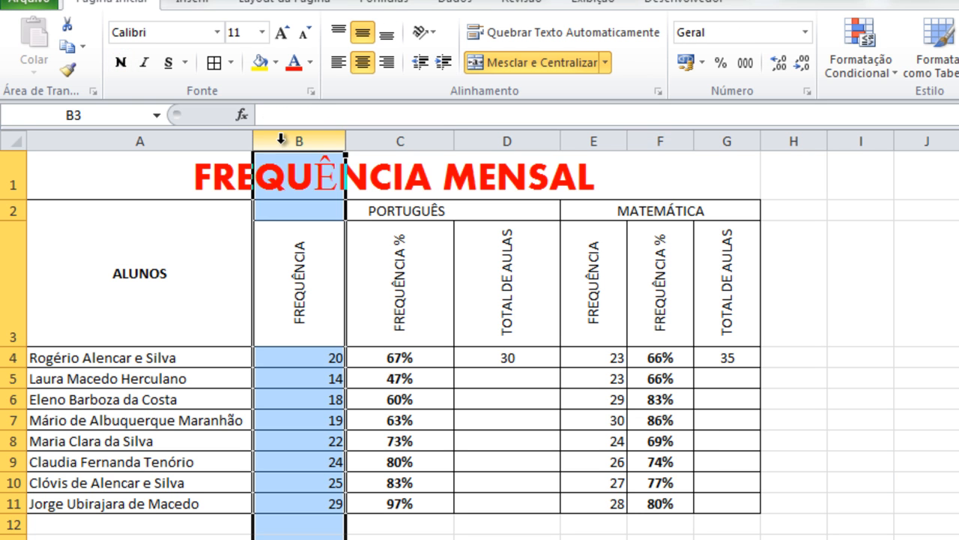
pyautogui.keyDown('ctrl'); pyautogui.click(489, 137); pyautogui.keyUp('ctrl')
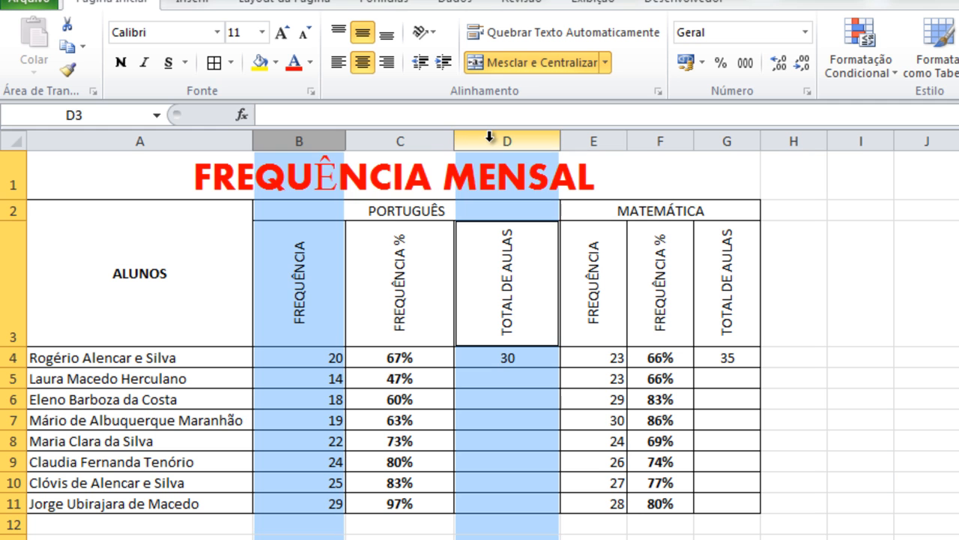
pyautogui.keyDown('ctrl'); pyautogui.click(591, 137); pyautogui.keyUp('ctrl')
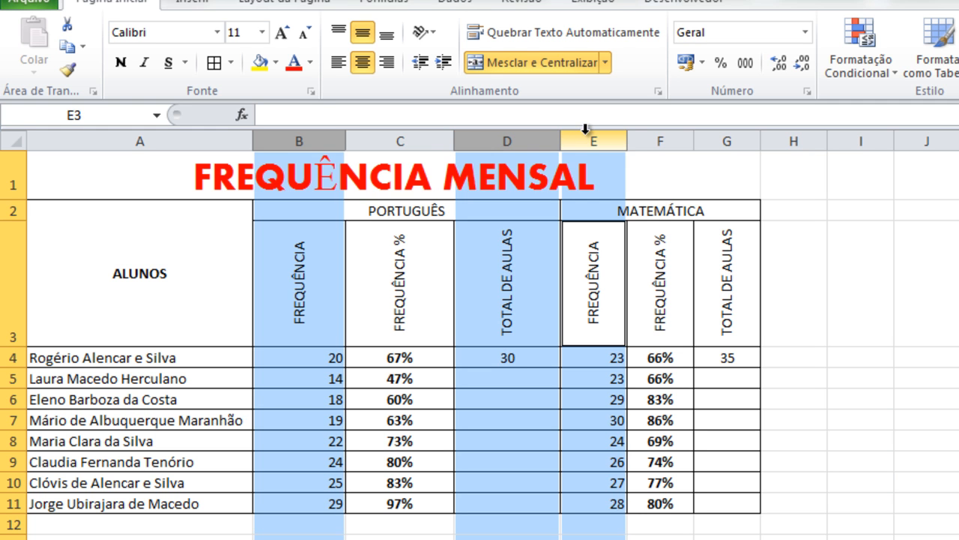
pyautogui.keyDown('ctrl'); pyautogui.click(732, 137); pyautogui.keyUp('ctrl')
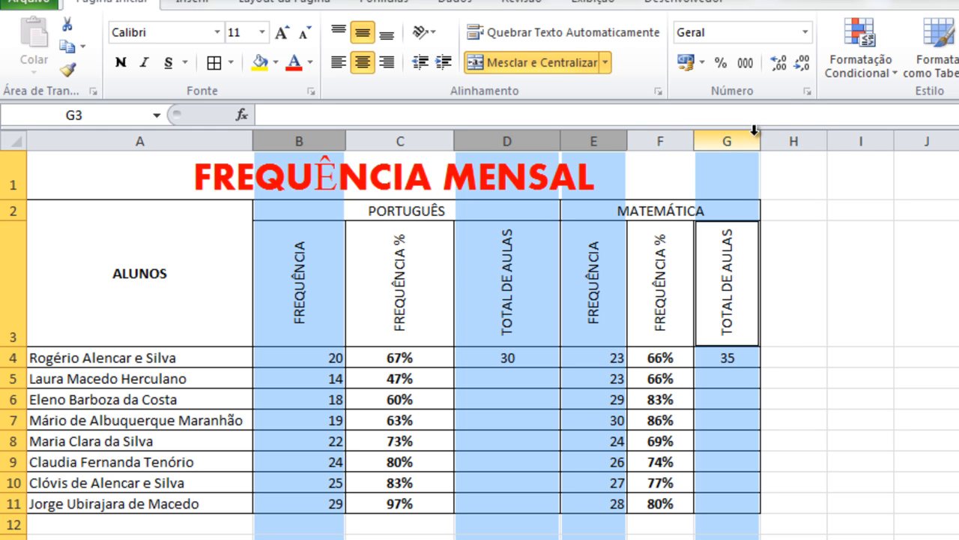
pyautogui.rightClick(731, 138)
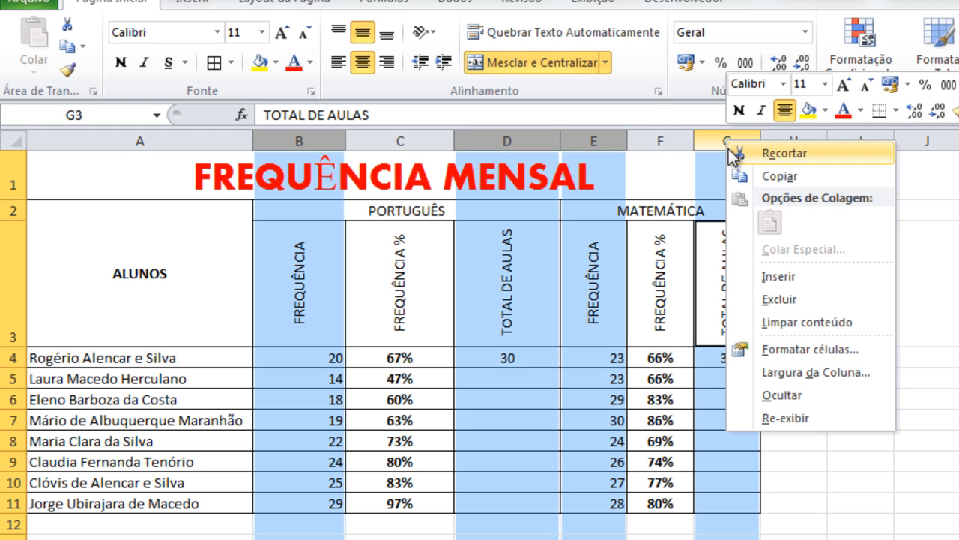
pyautogui.click(768, 393)
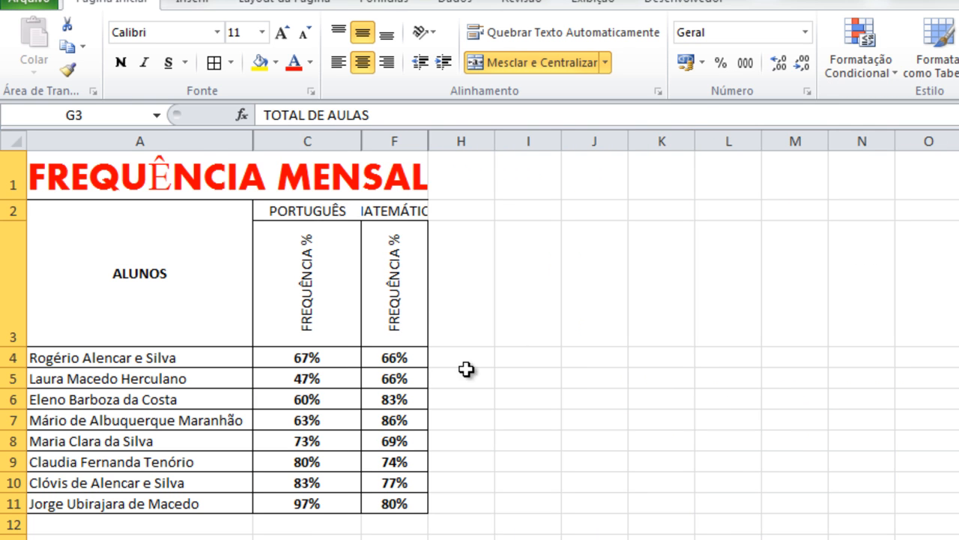
pyautogui.click(167, 354)
pyautogui.click(275, 359)
pyautogui.click(395, 358)
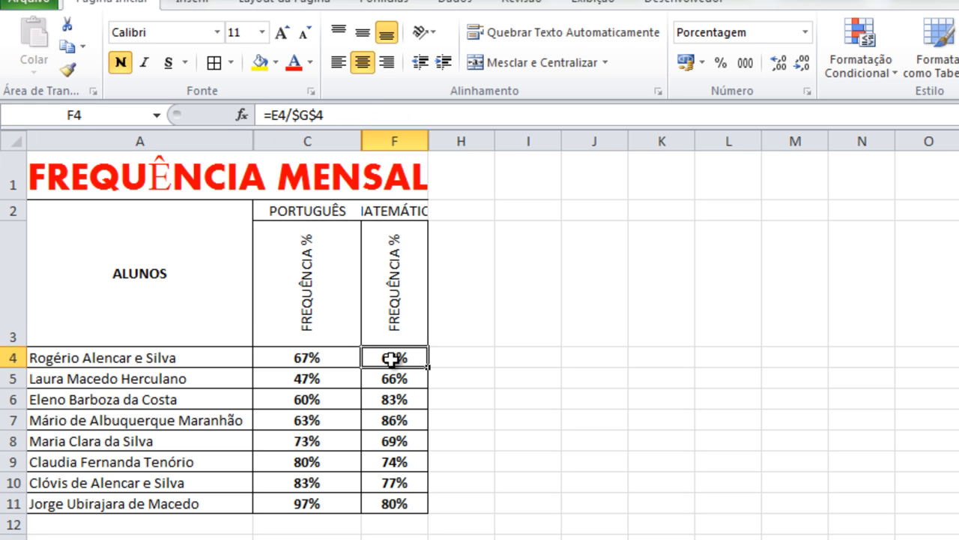
# - Unhide all hidden columns across the whole sheet and clear the selection
pyautogui.click(9, 141)
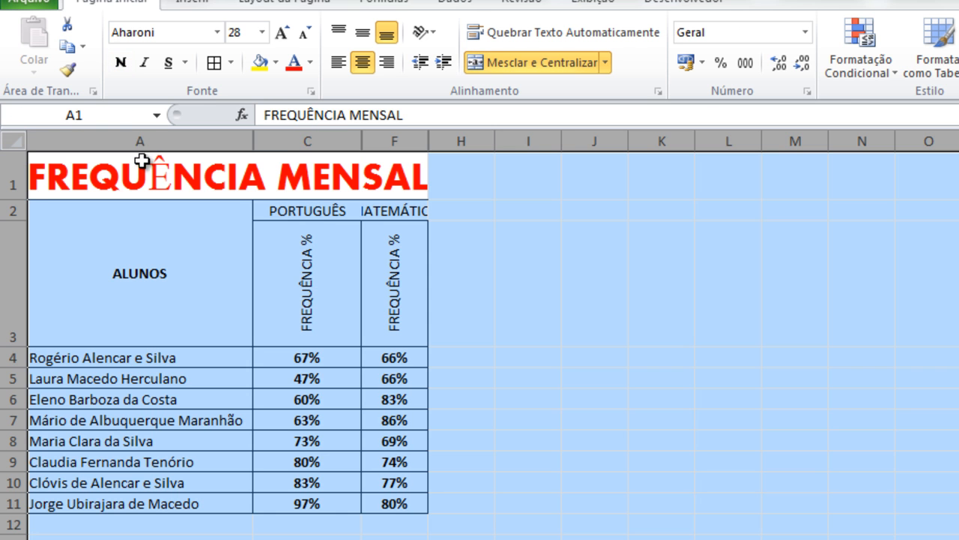
pyautogui.rightClick(140, 138)
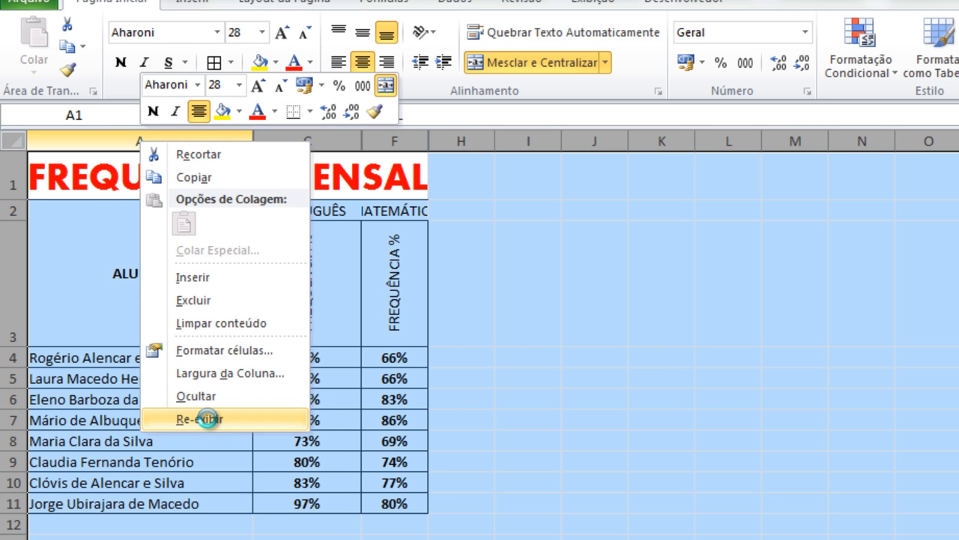
pyautogui.click(210, 419)
pyautogui.click(608, 537)
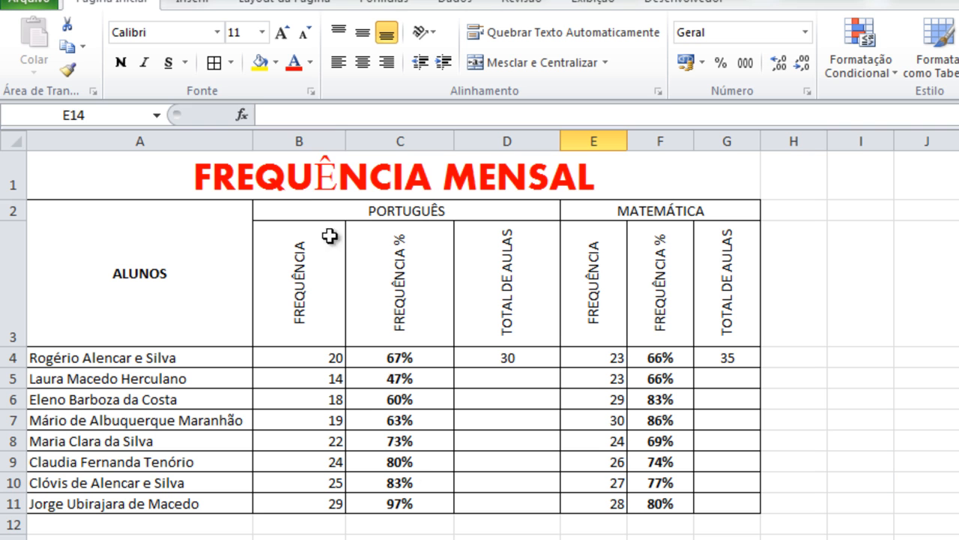
# - Hide columns B, D, E and G again, keeping only the student names and both percentage columns displayed
pyautogui.click(293, 133)
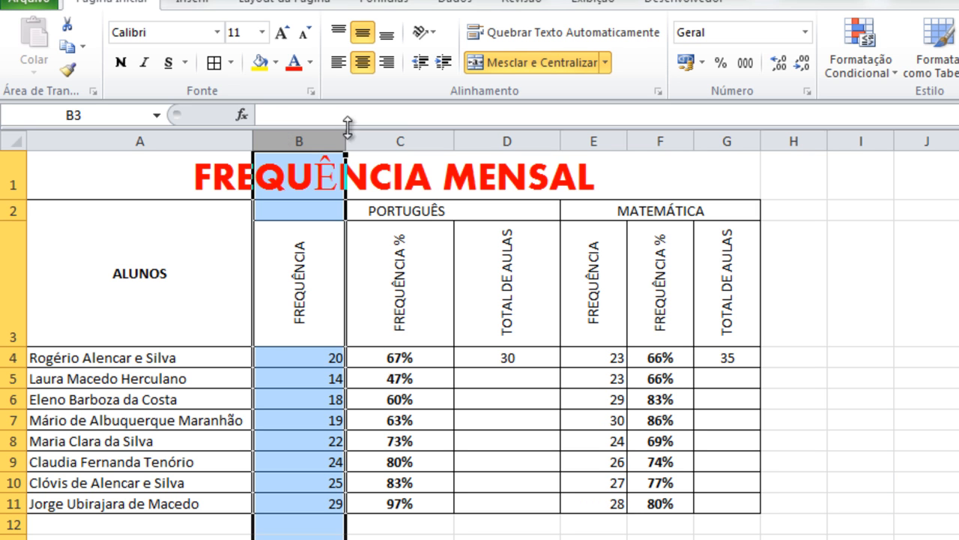
pyautogui.keyDown('ctrl'); pyautogui.click(483, 129); pyautogui.keyUp('ctrl')
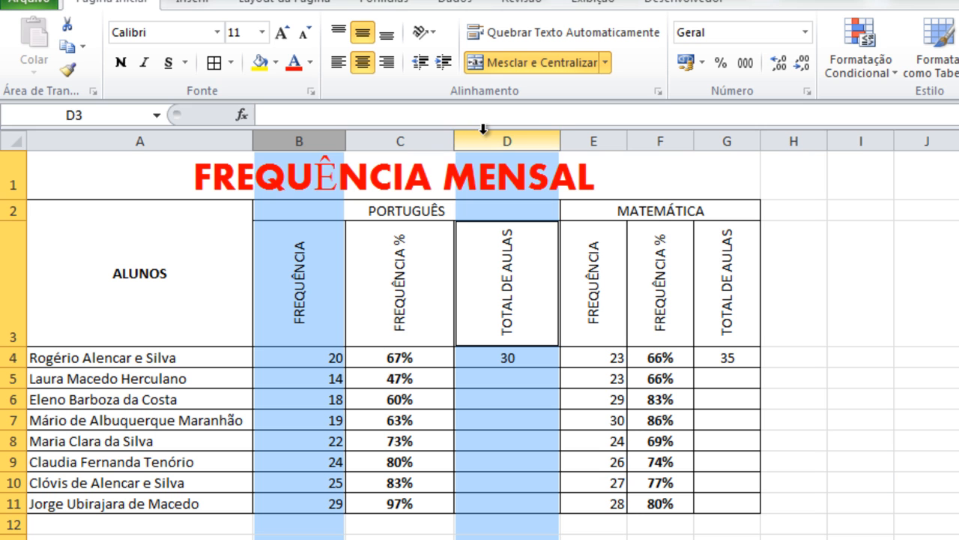
pyautogui.keyDown('ctrl'); pyautogui.click(603, 136); pyautogui.keyUp('ctrl')
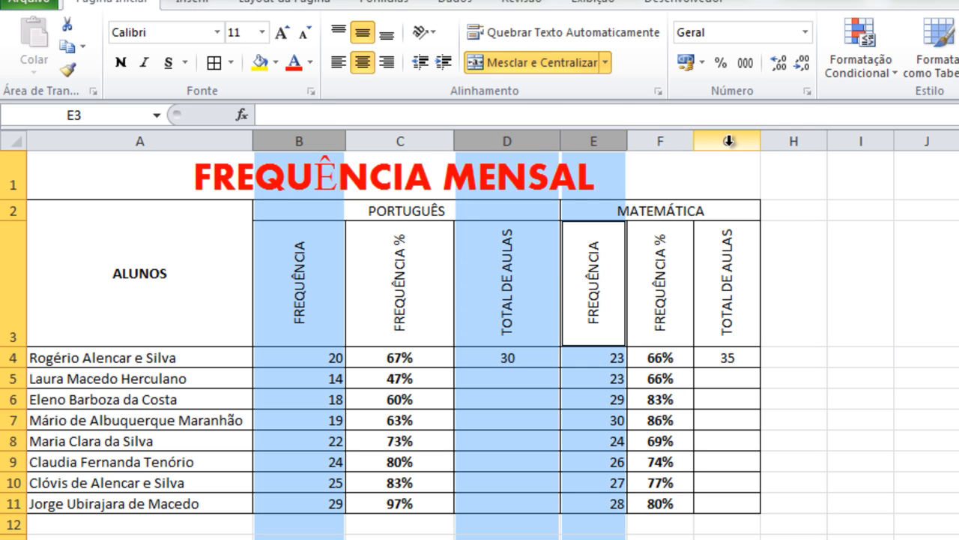
pyautogui.keyDown('ctrl'); pyautogui.click(727, 140); pyautogui.keyUp('ctrl')
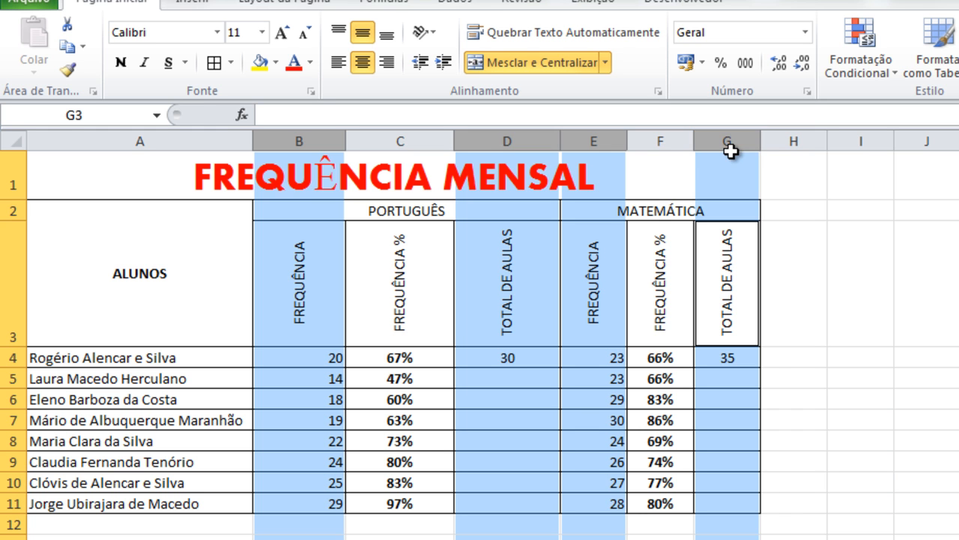
pyautogui.rightClick(733, 147)
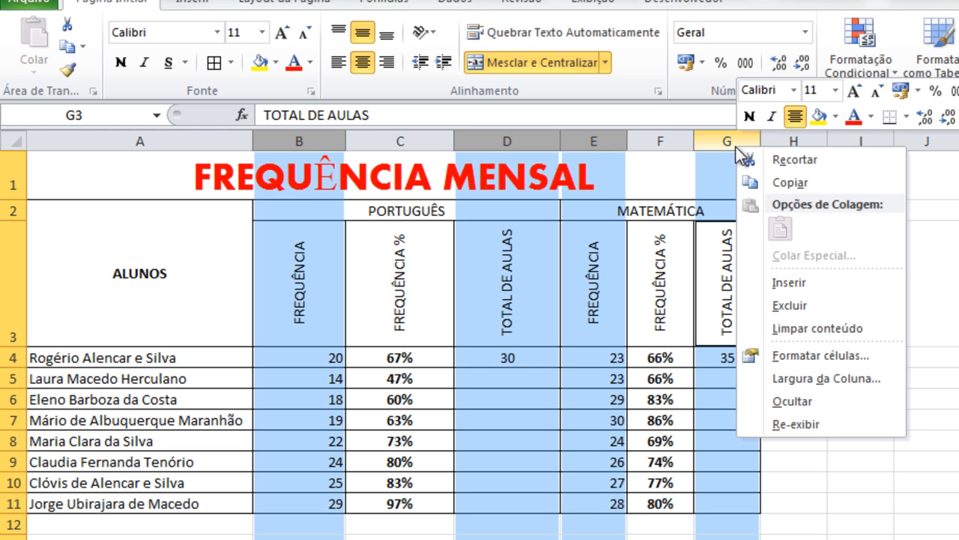
pyautogui.click(810, 402)
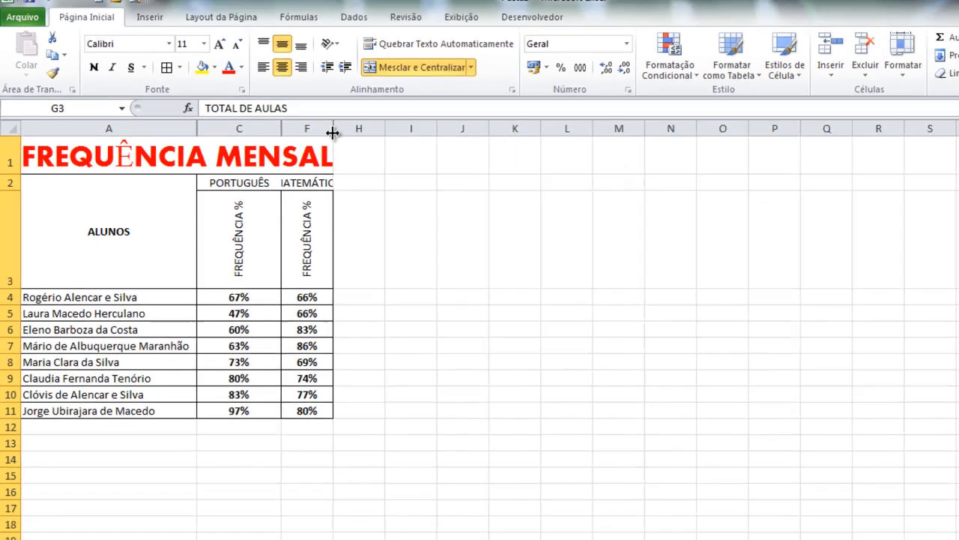
# - Widen column F so the MATEMÁTICA heading and the sheet title fit fully
pyautogui.moveTo(428, 145); pyautogui.dragTo(429, 146)
pyautogui.moveTo(289, 126); pyautogui.dragTo(321, 127)
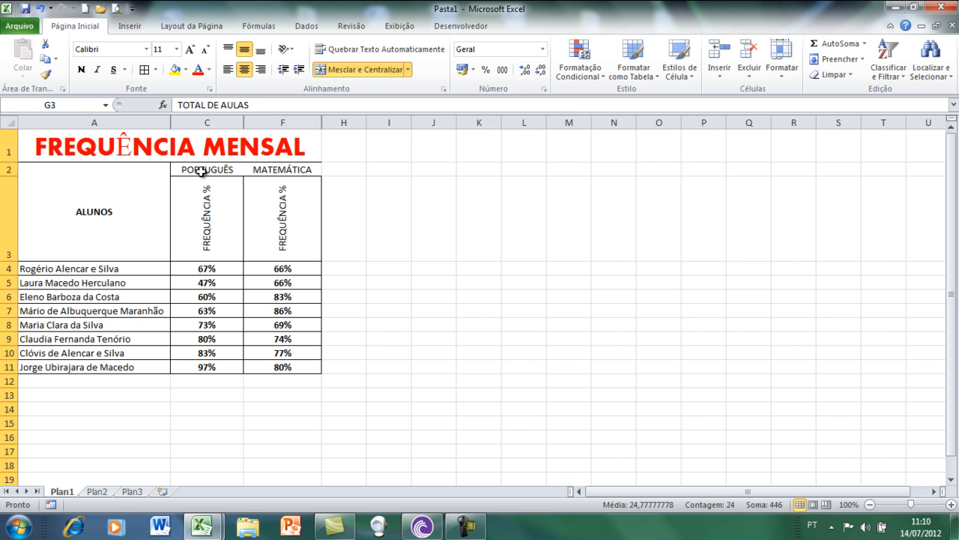
pyautogui.click(275, 169)
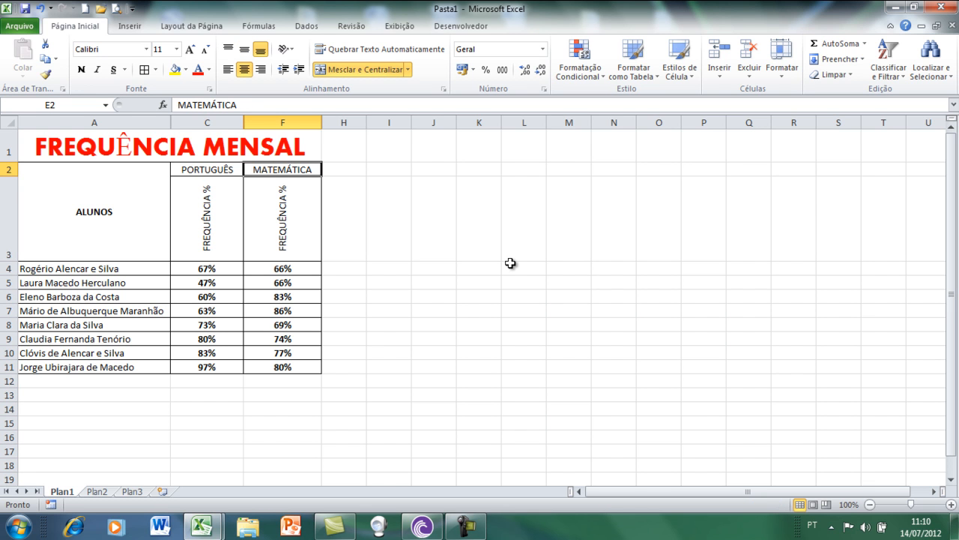